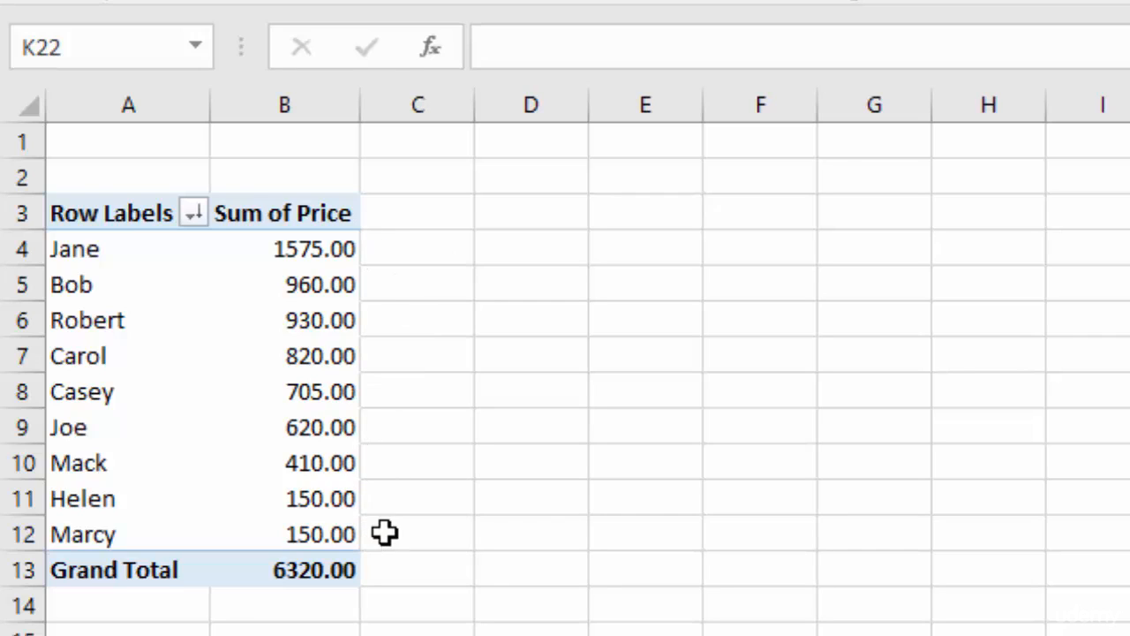
Sort the pivot table's sales reps by Sum of Price from largest to smallest
click(296, 250)
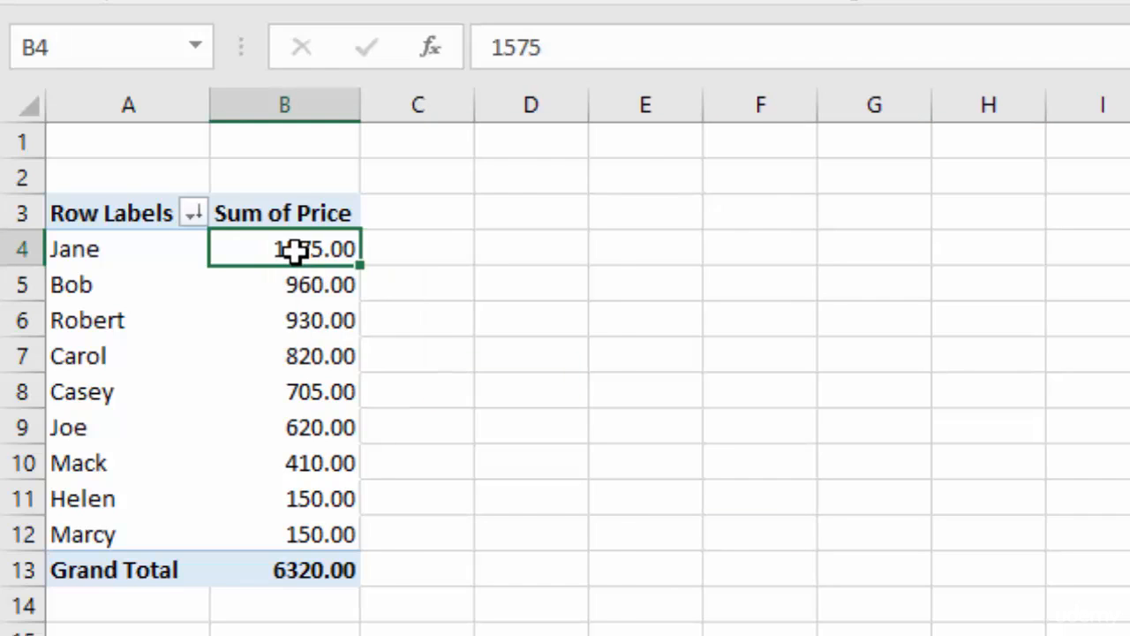
right_click(296, 250)
mouse_move(411, 472)
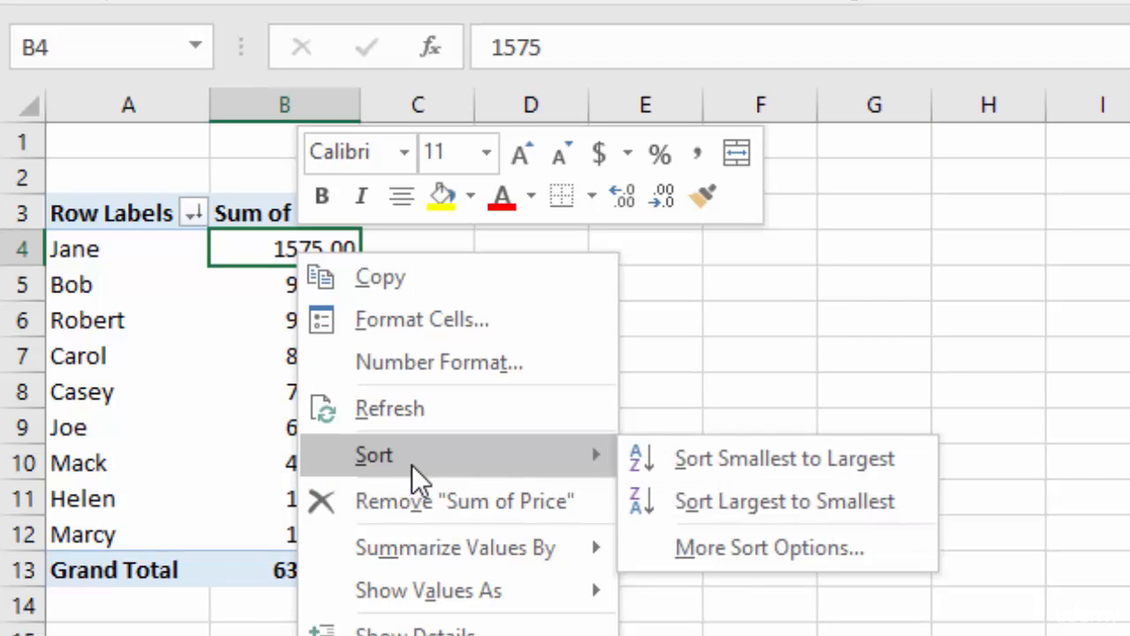
click(777, 501)
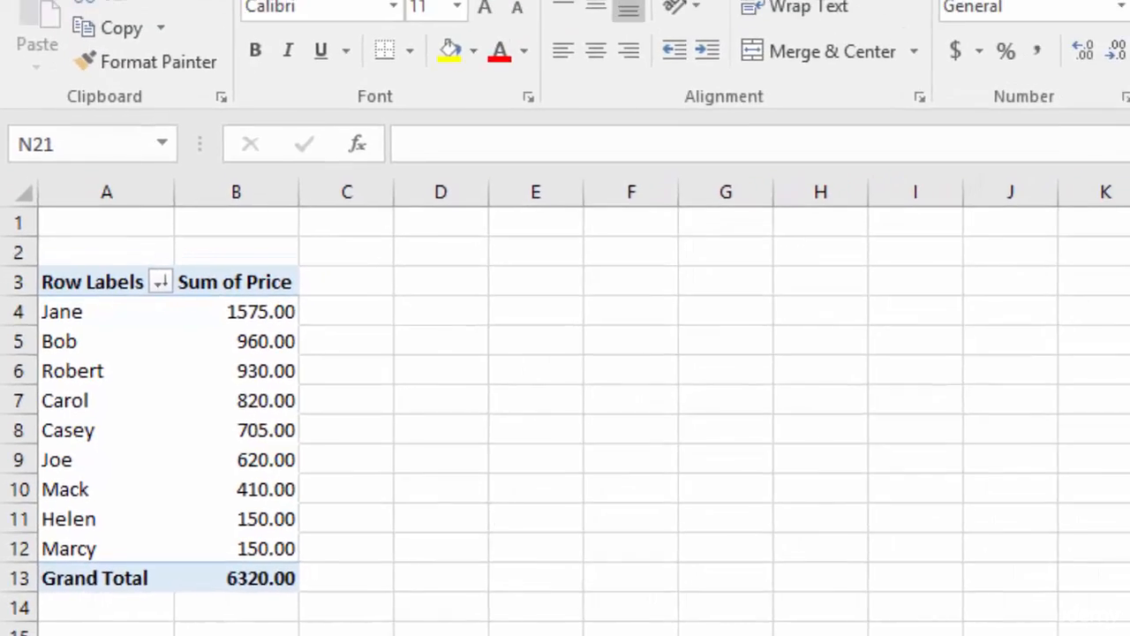
Switch to the sales data sheet and convert the SalesReps table to a normal range
click(291, 635)
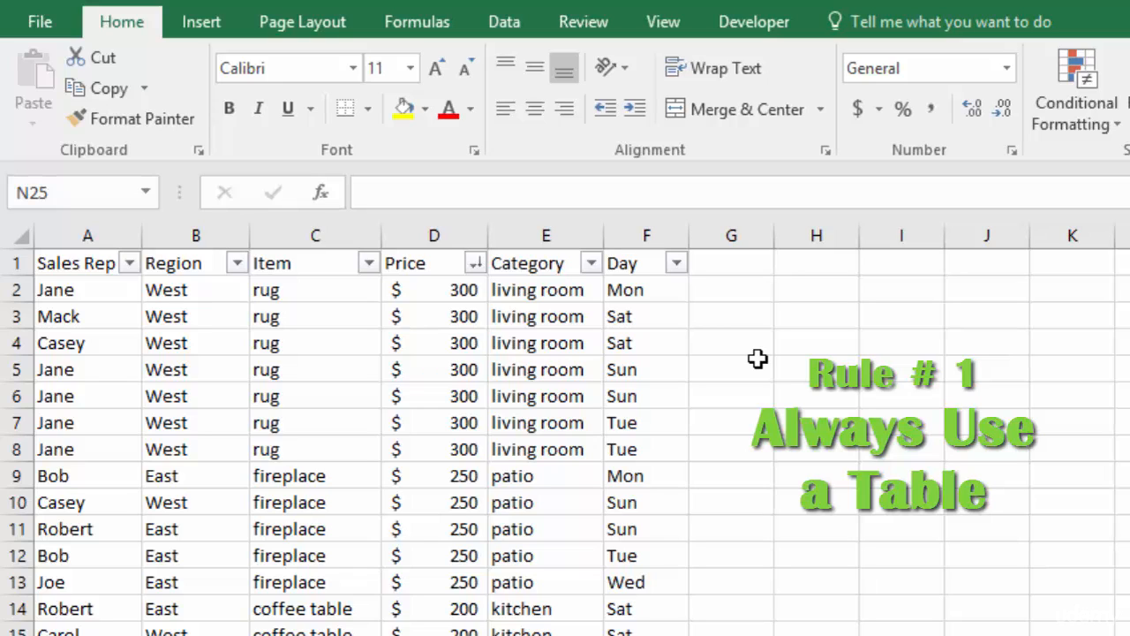
click(310, 345)
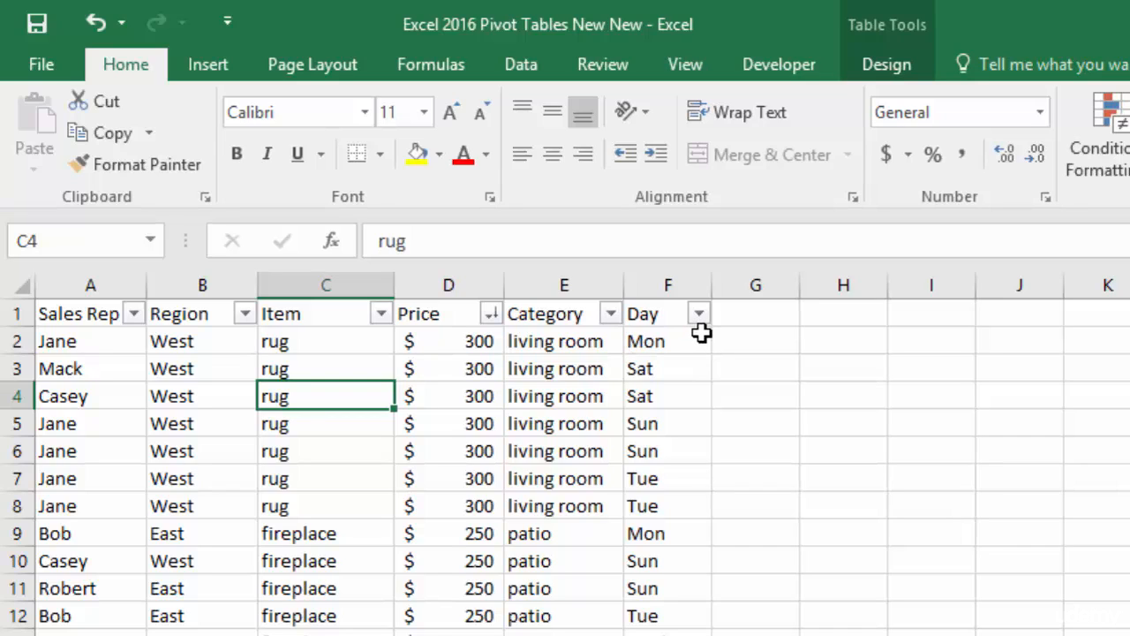
click(886, 65)
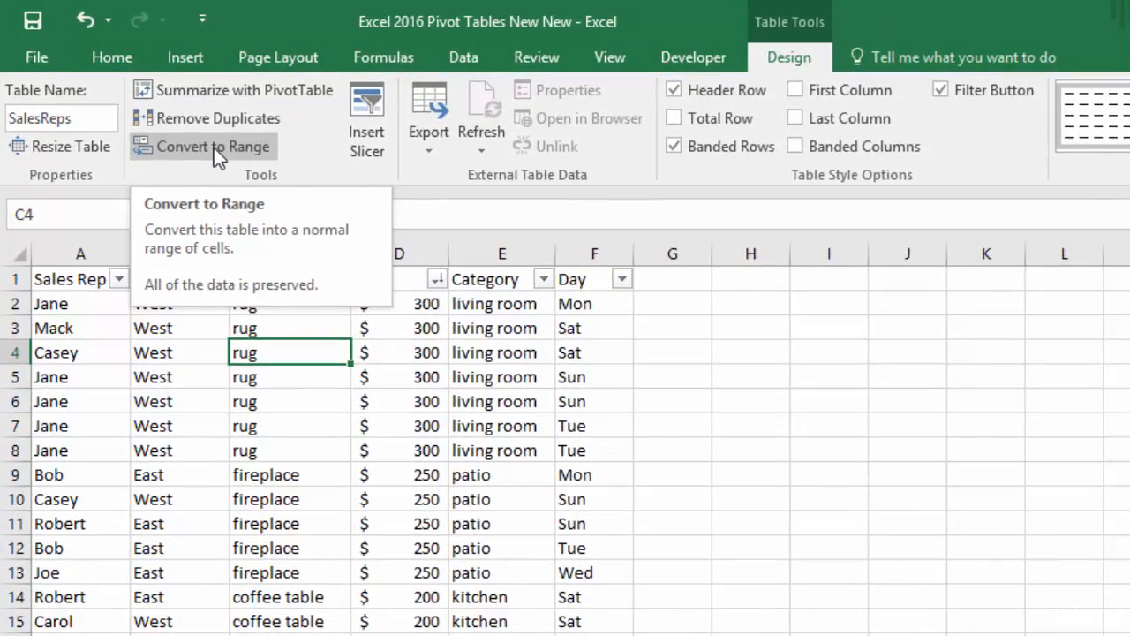
click(214, 147)
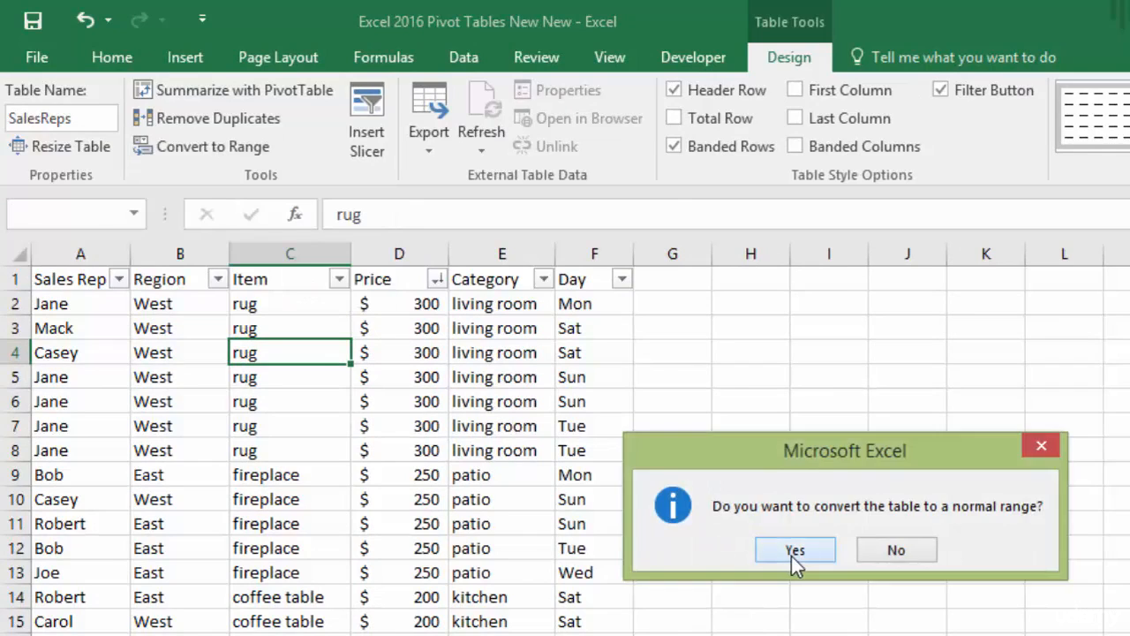
click(794, 551)
Create a table with headers from the sales data range A1:F63
click(323, 405)
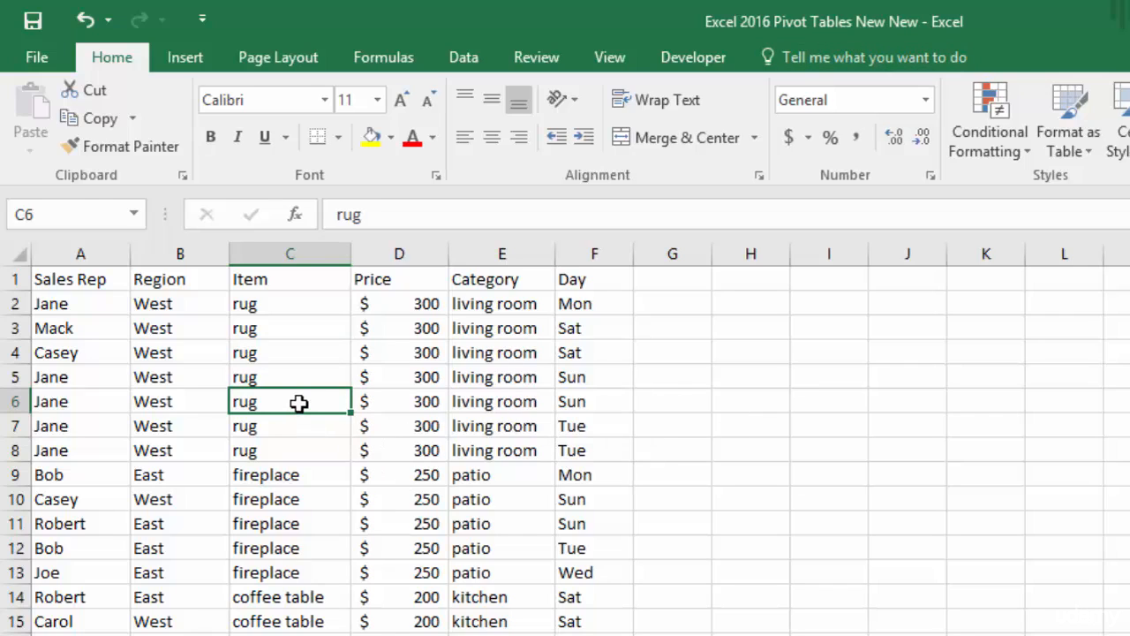
click(183, 55)
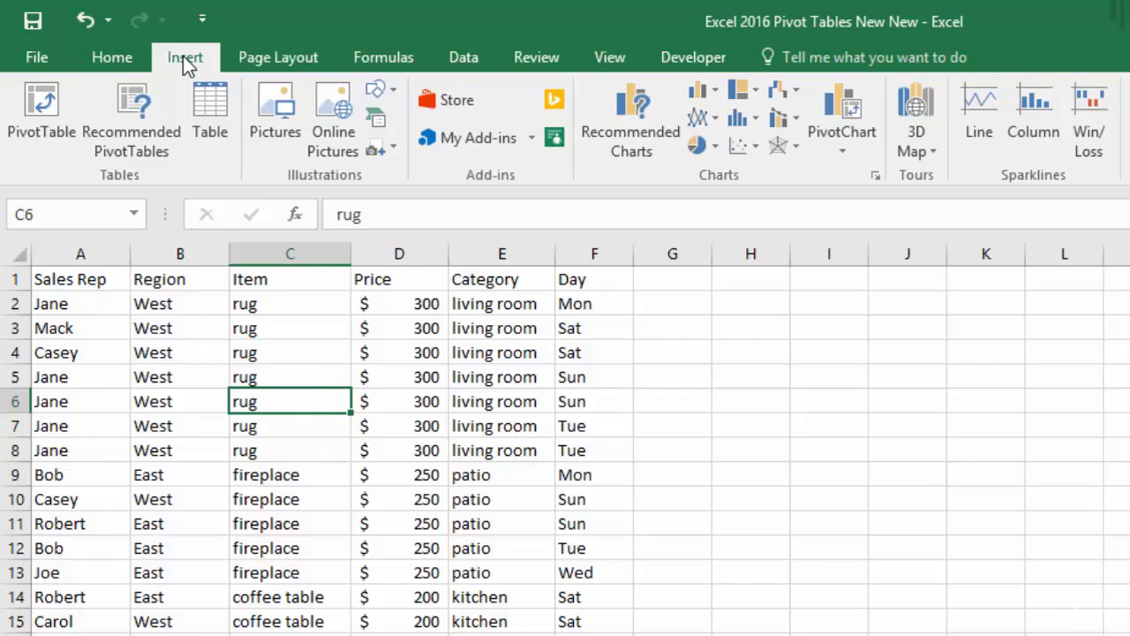
click(211, 106)
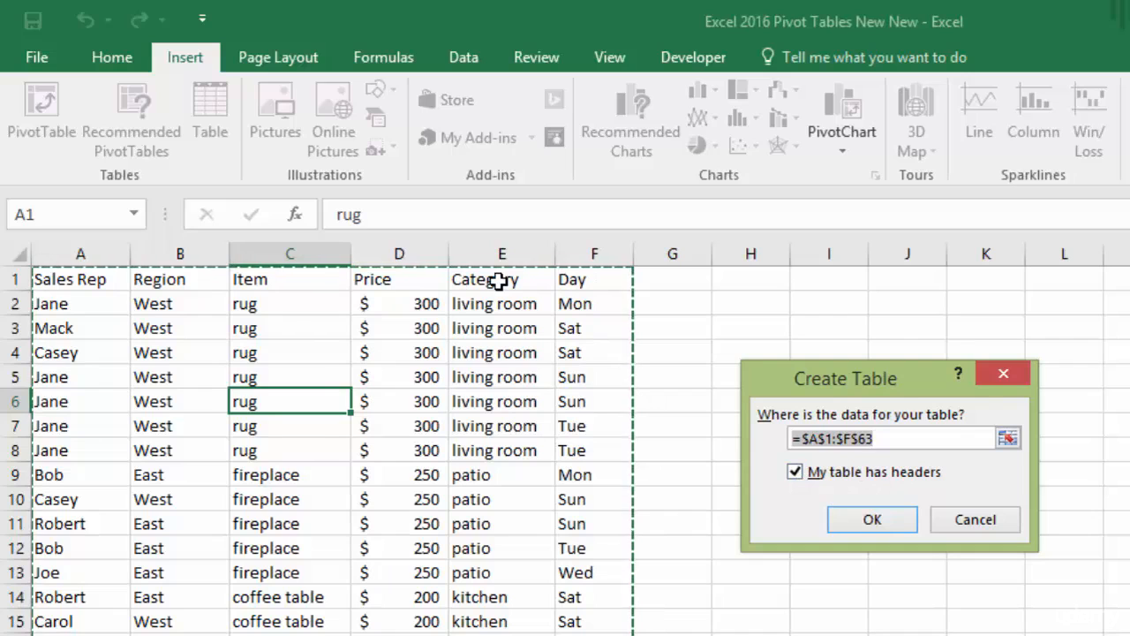
click(874, 523)
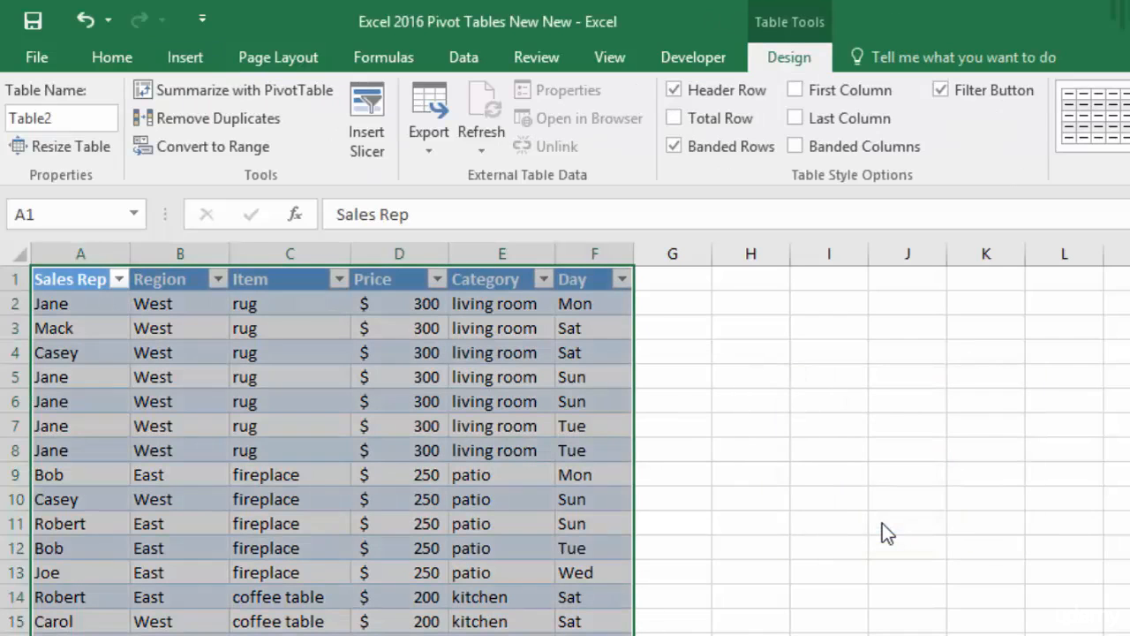
Set the new sales table's style to None
click(681, 422)
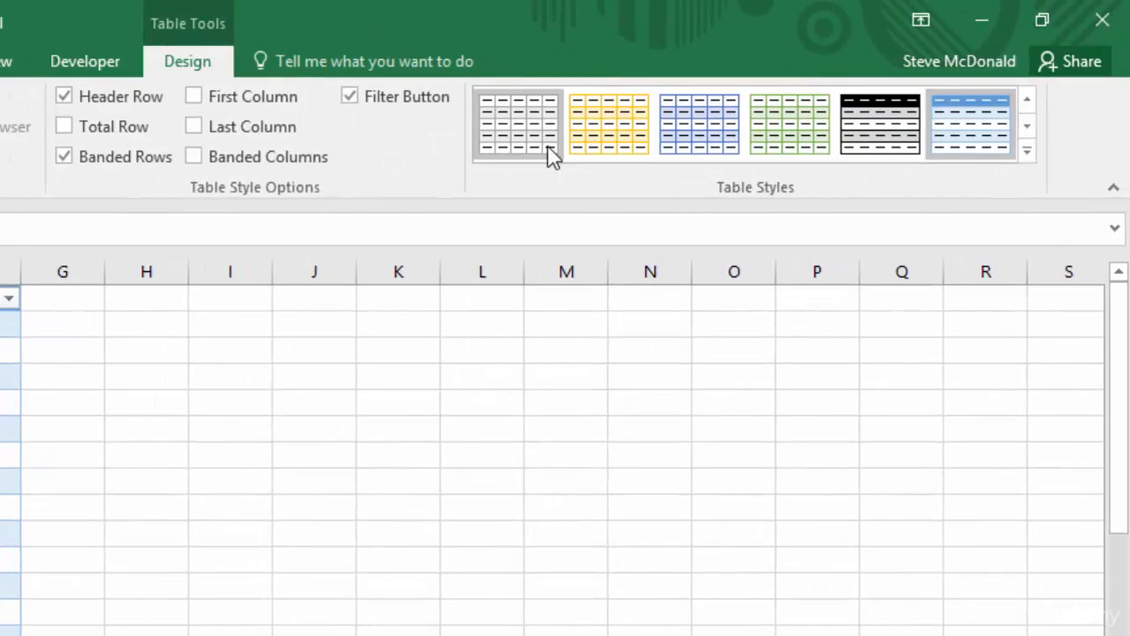
click(1029, 154)
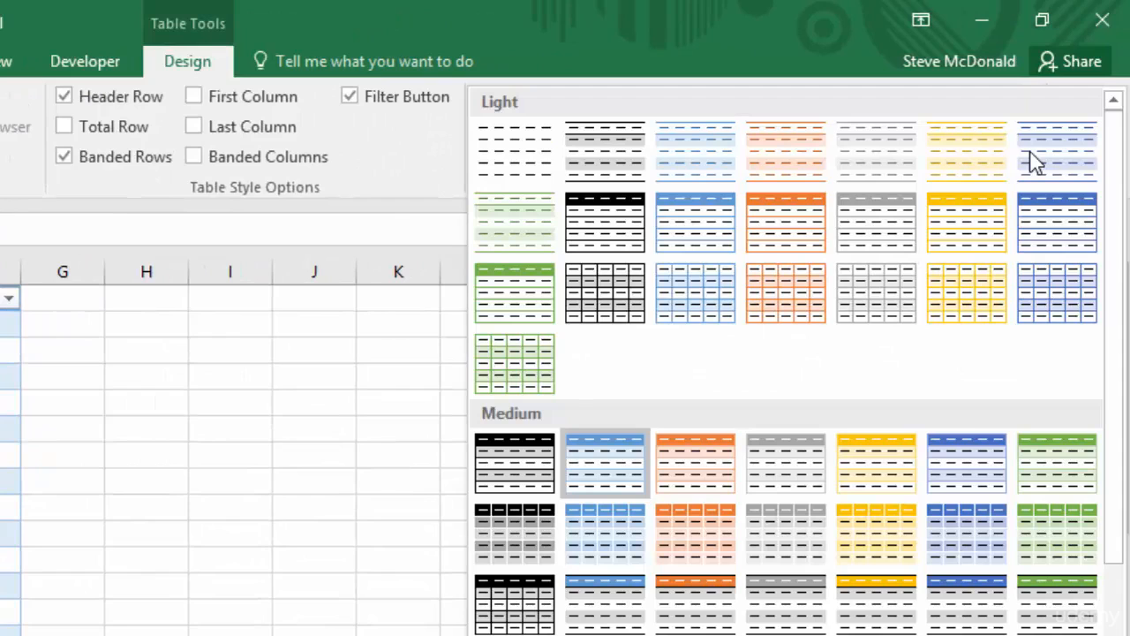
click(505, 160)
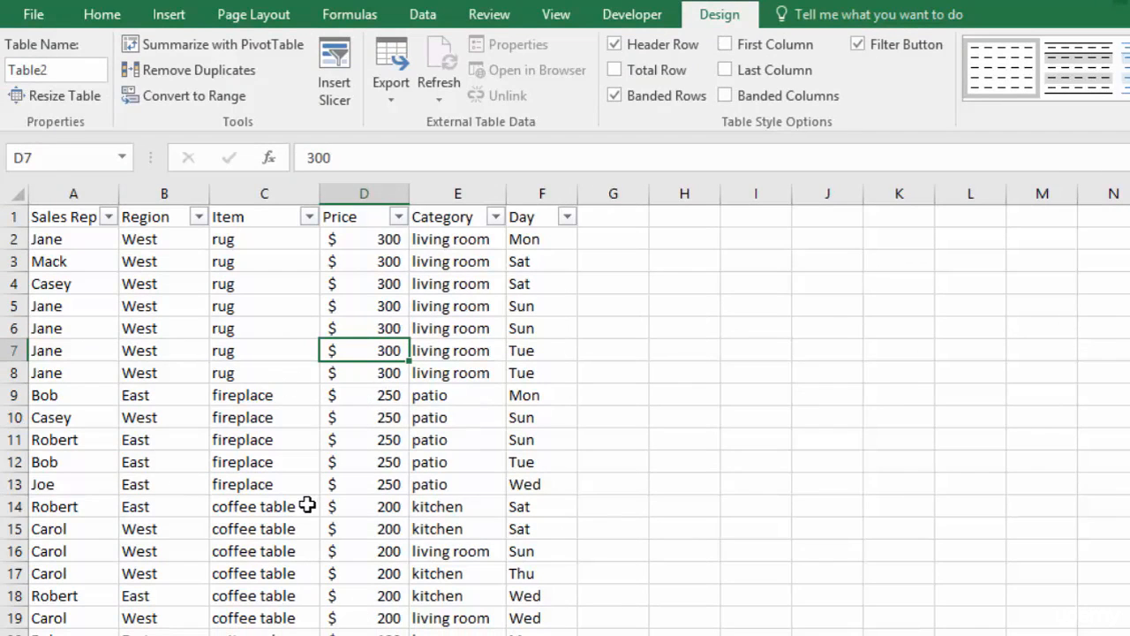
click(1091, 76)
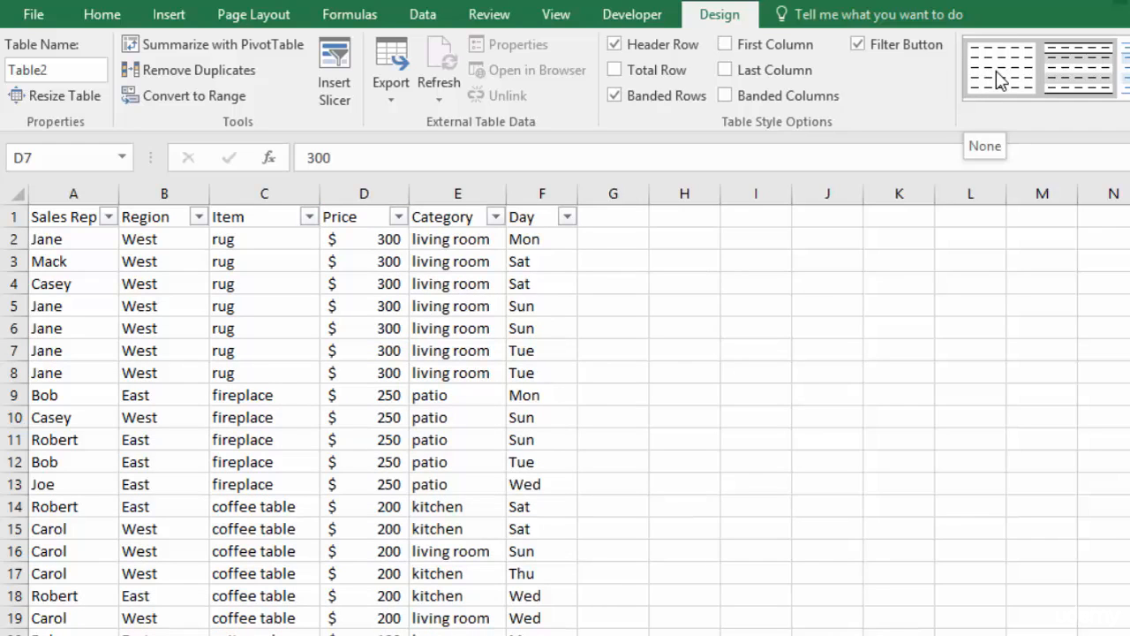
click(1000, 80)
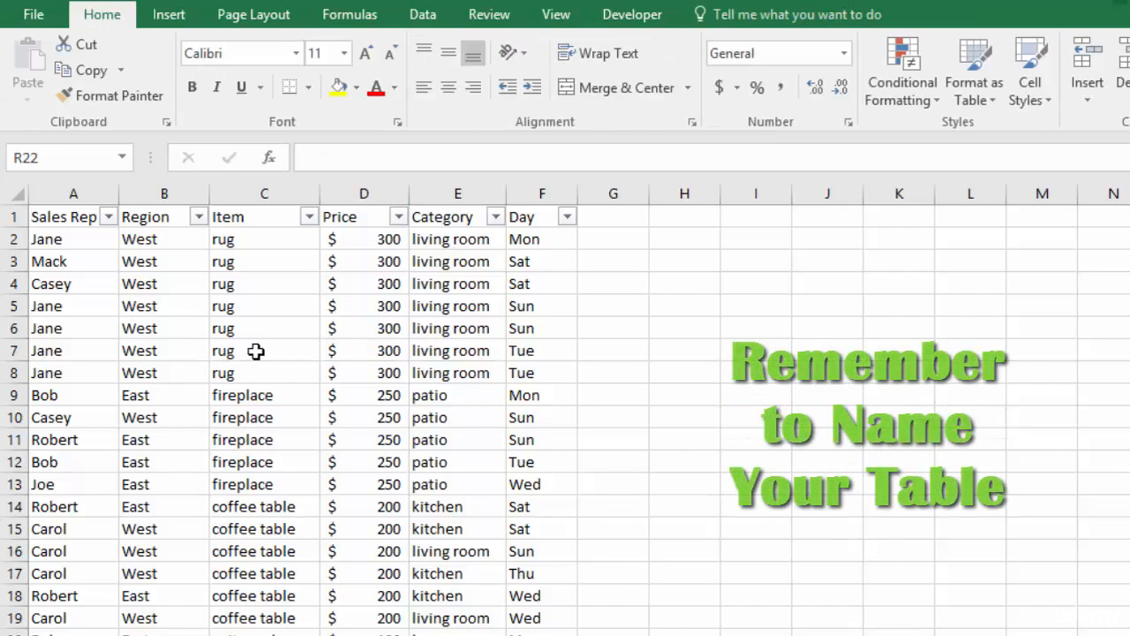
Rename the sales table as SalesReps
click(255, 350)
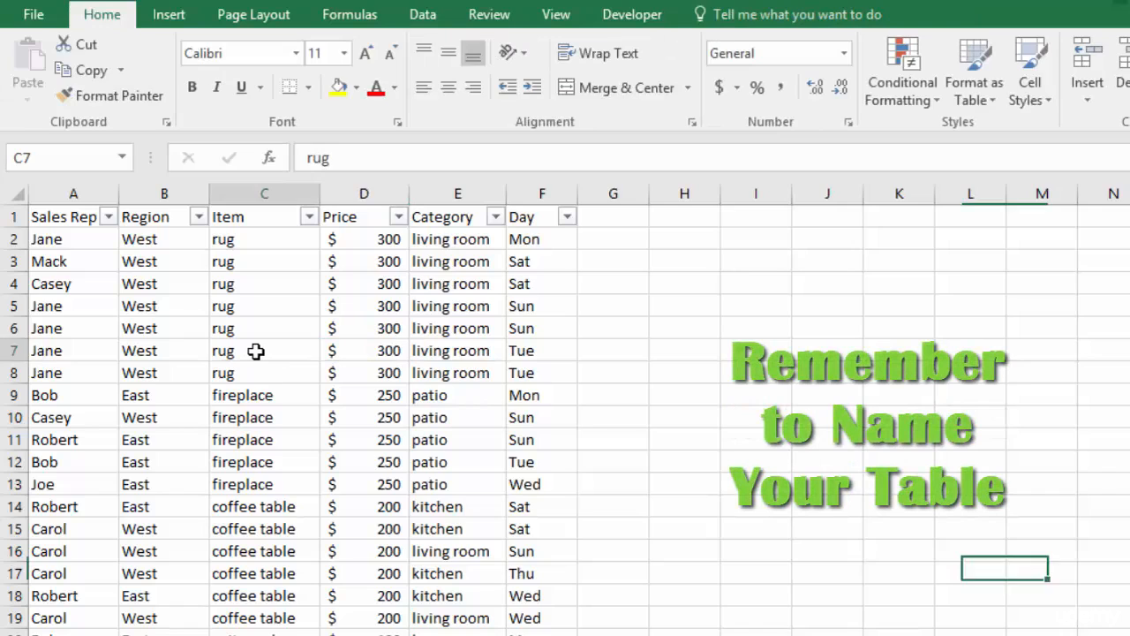
click(26, 70)
text(SalesReps)
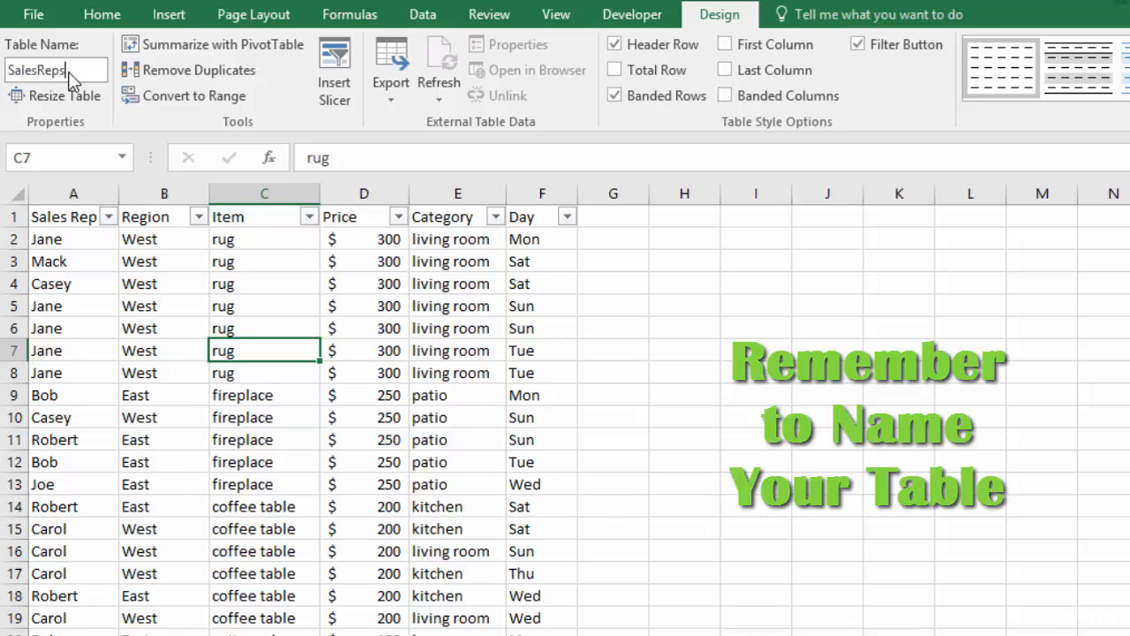
key(Return)
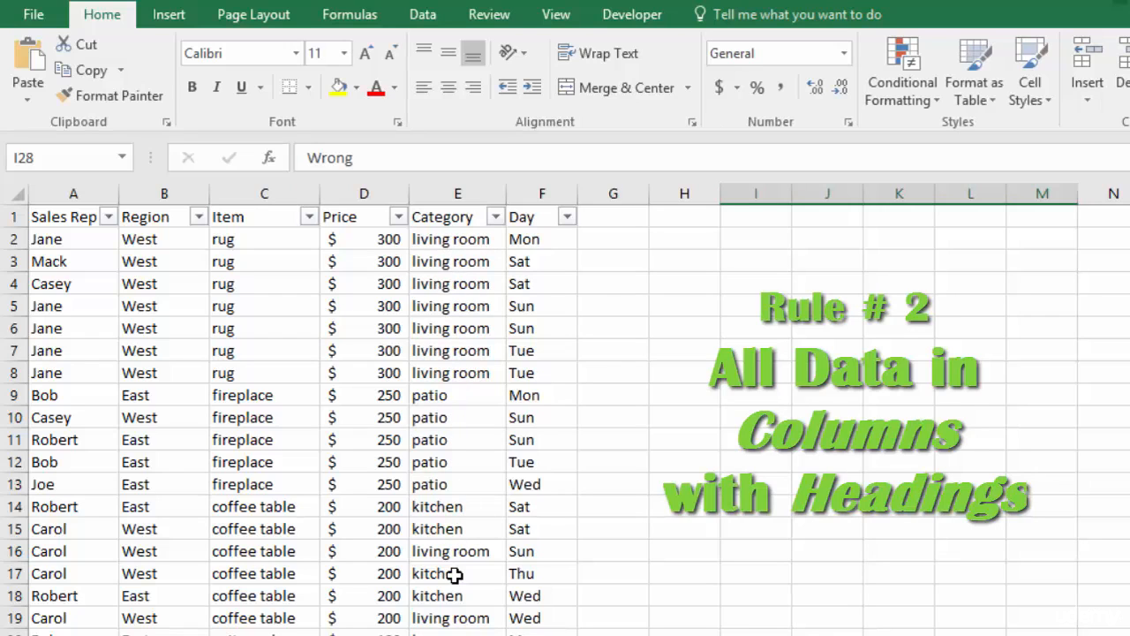
Paste the copied example headings Wrong, bath, kitchen, living and patio from cell I1 and point out each category heading
click(741, 220)
right_click(741, 220)
click(785, 314)
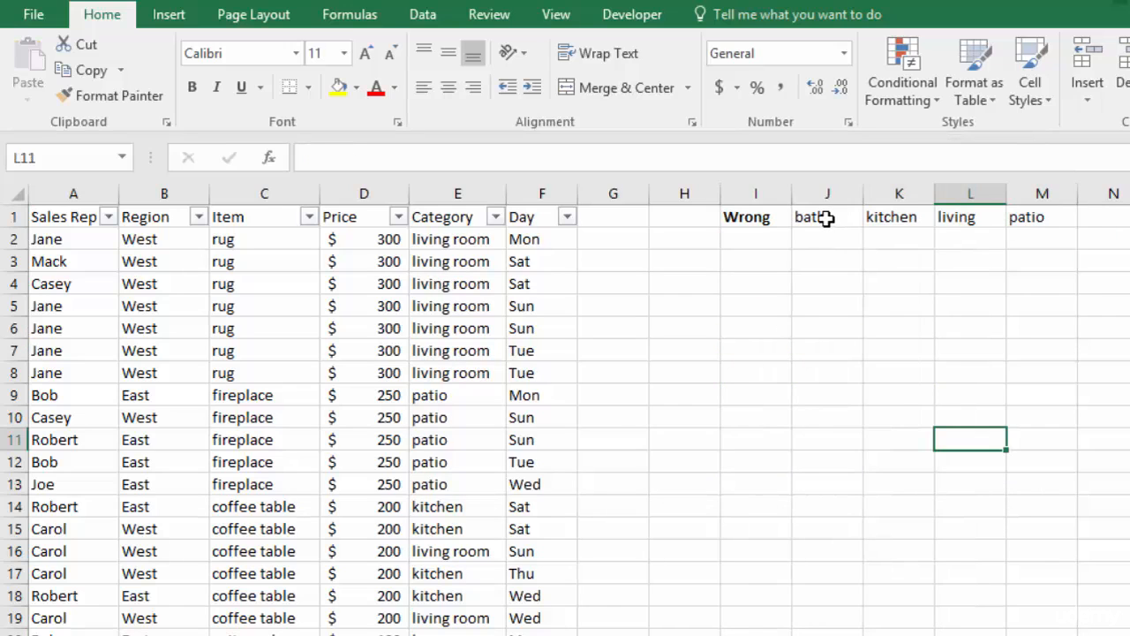
click(826, 219)
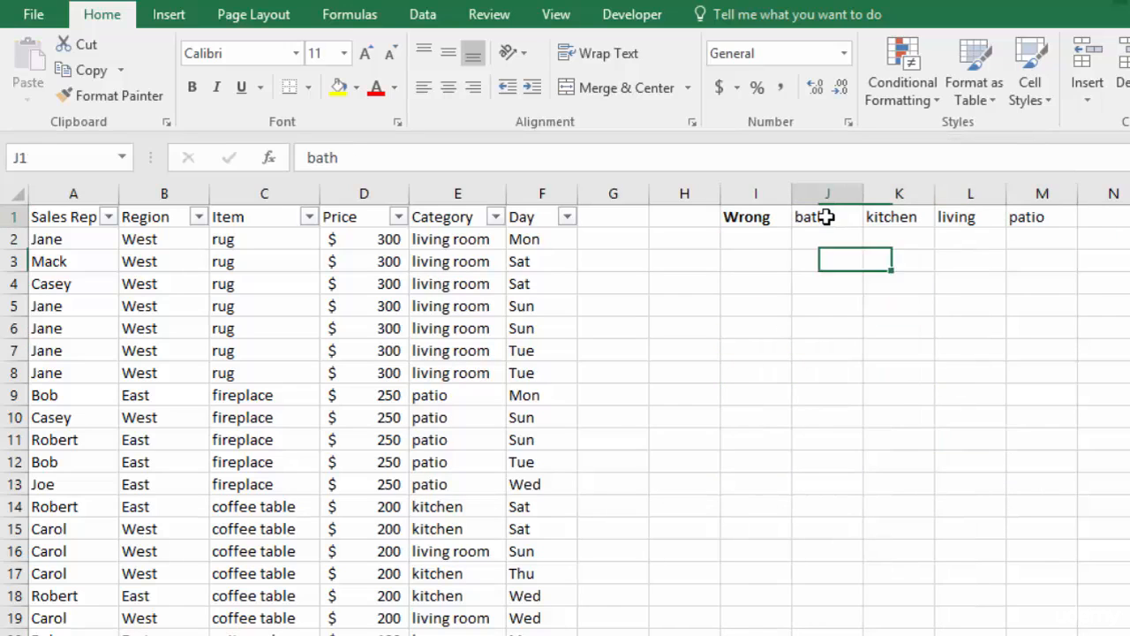
click(908, 220)
click(970, 227)
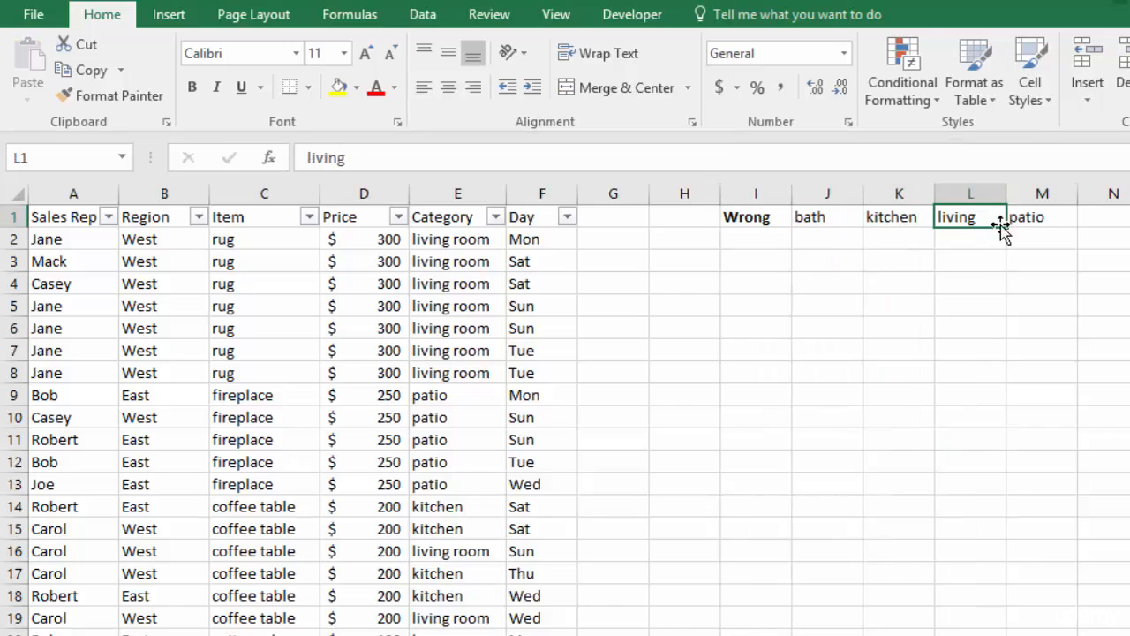
click(1029, 217)
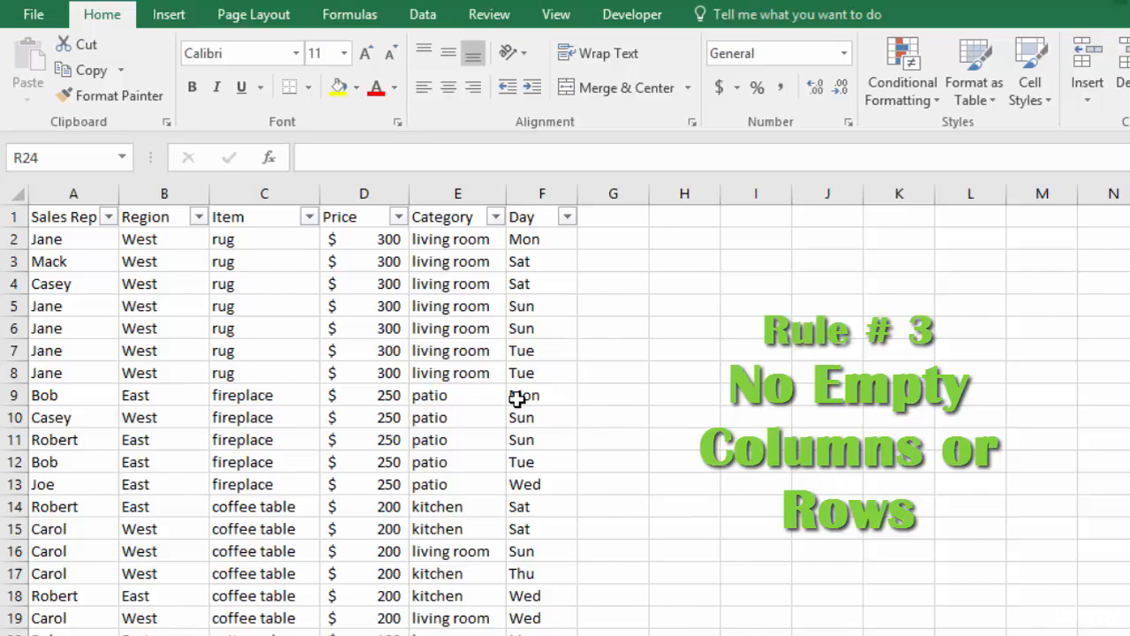
Insert an empty row above row 7 of the sales table and undo the insertion
right_click(9, 351)
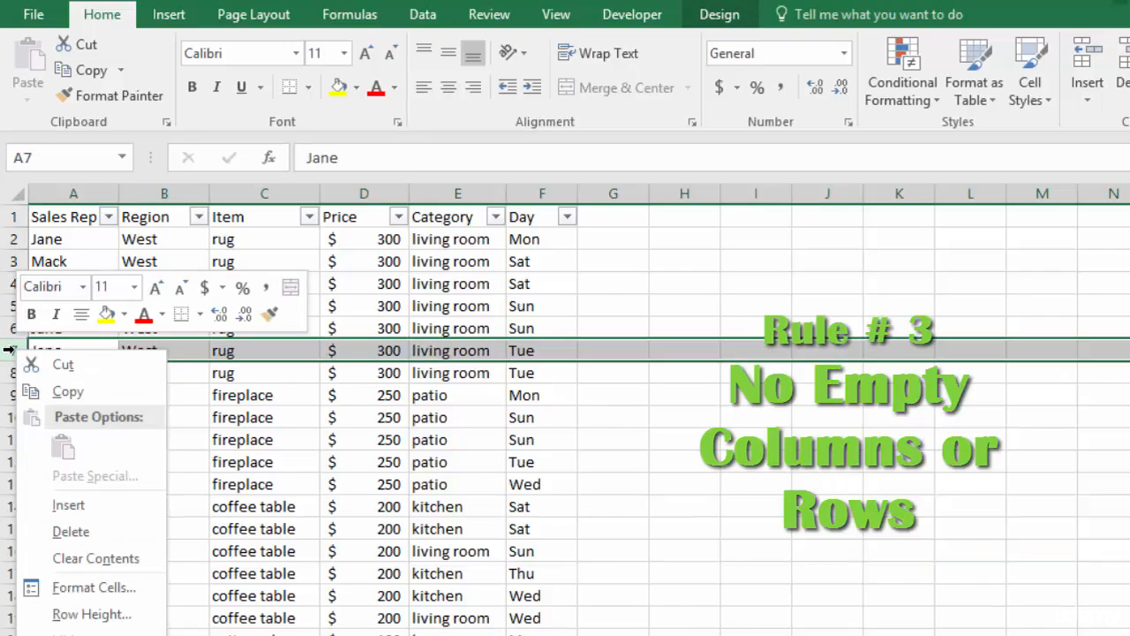
click(65, 506)
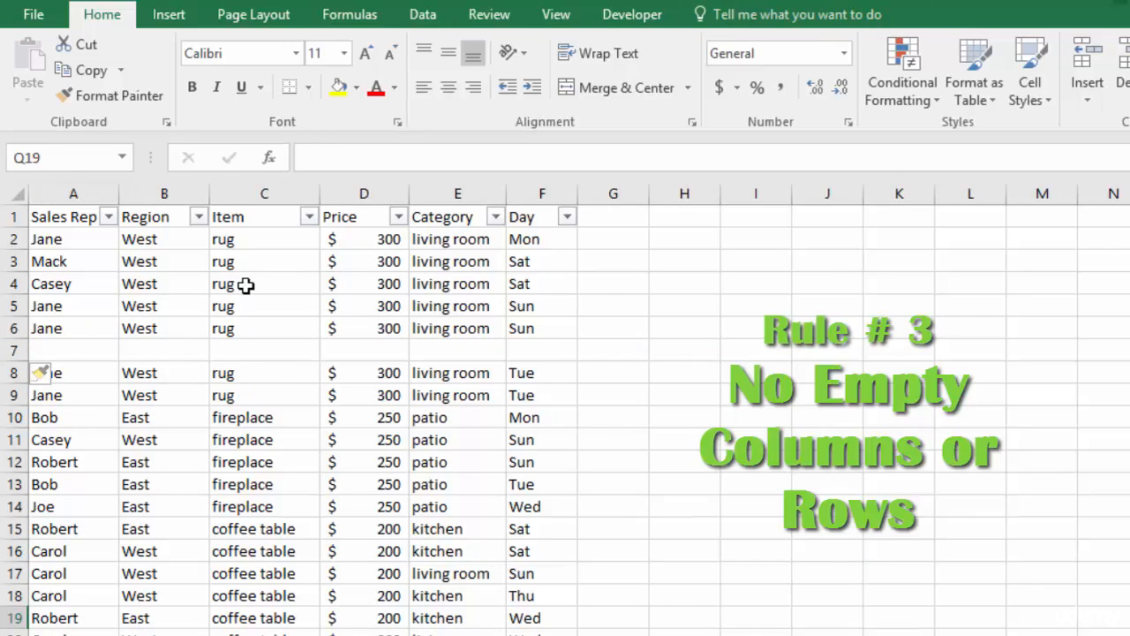
click(246, 285)
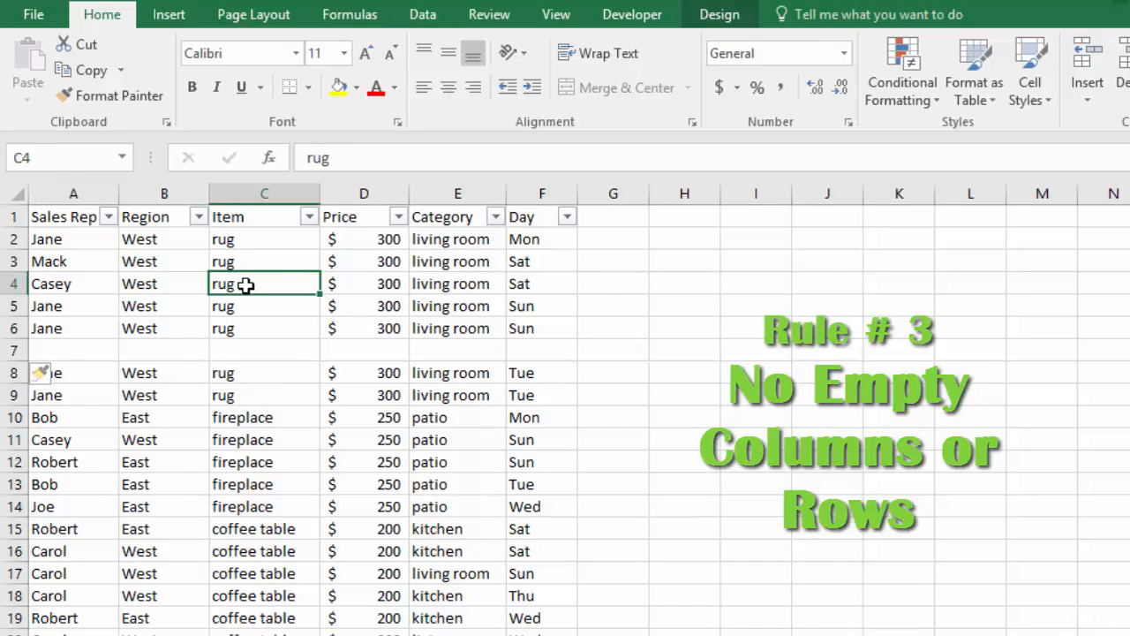
click(169, 19)
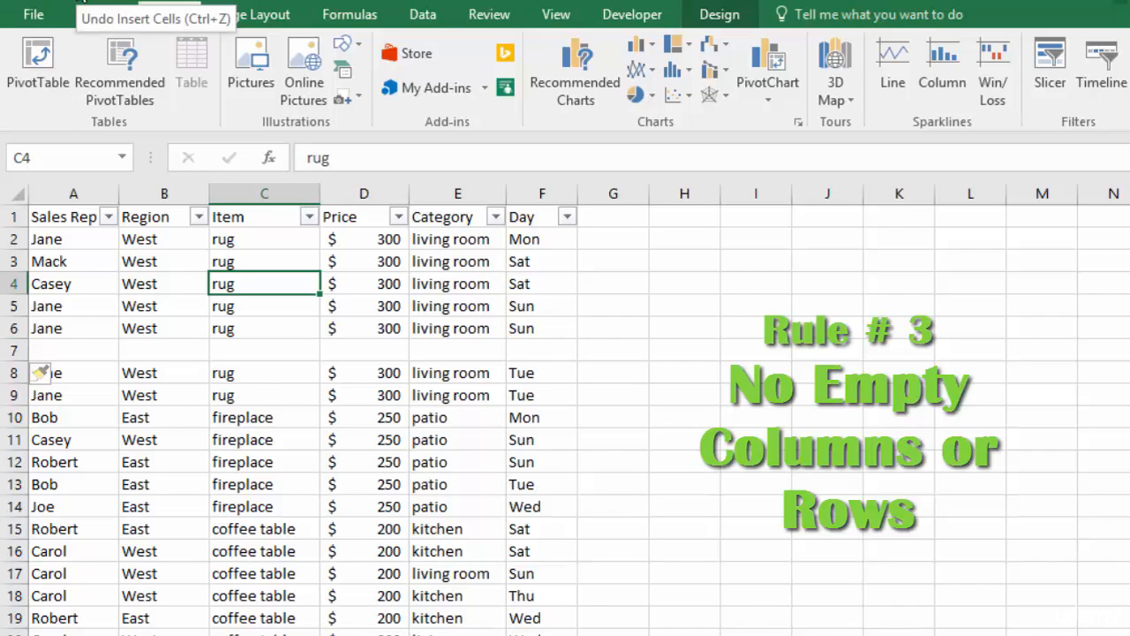
click(84, 4)
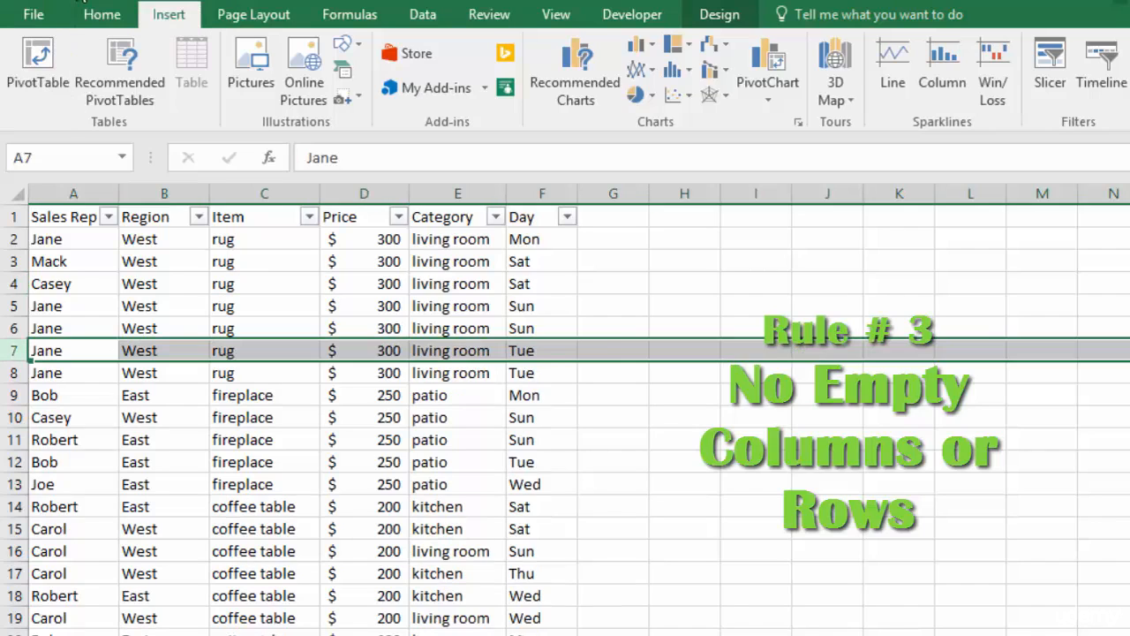
Insert an empty column between the Category and Day columns
click(534, 194)
right_click(526, 195)
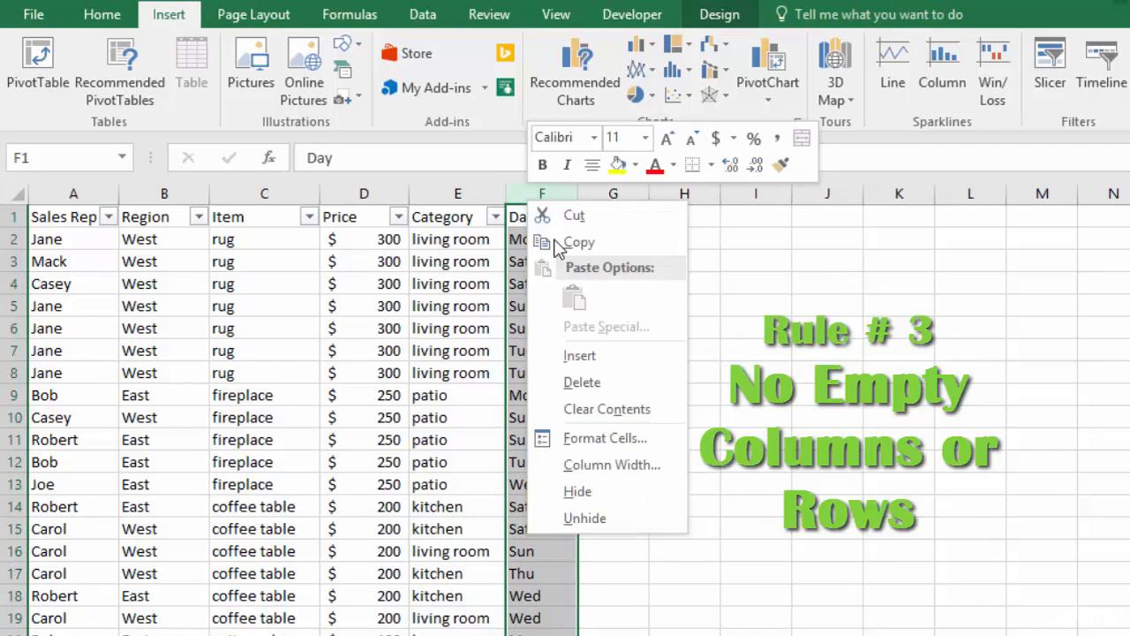
click(589, 361)
click(997, 496)
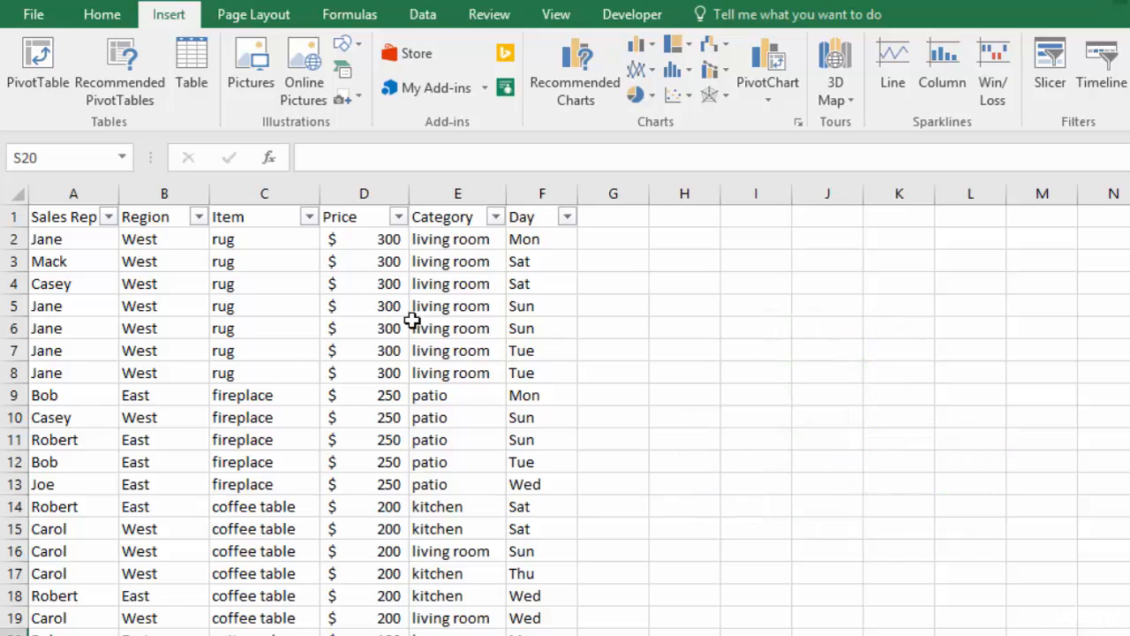
Format all the values in the Price column of the sales table as Currency without decimal places
click(352, 239)
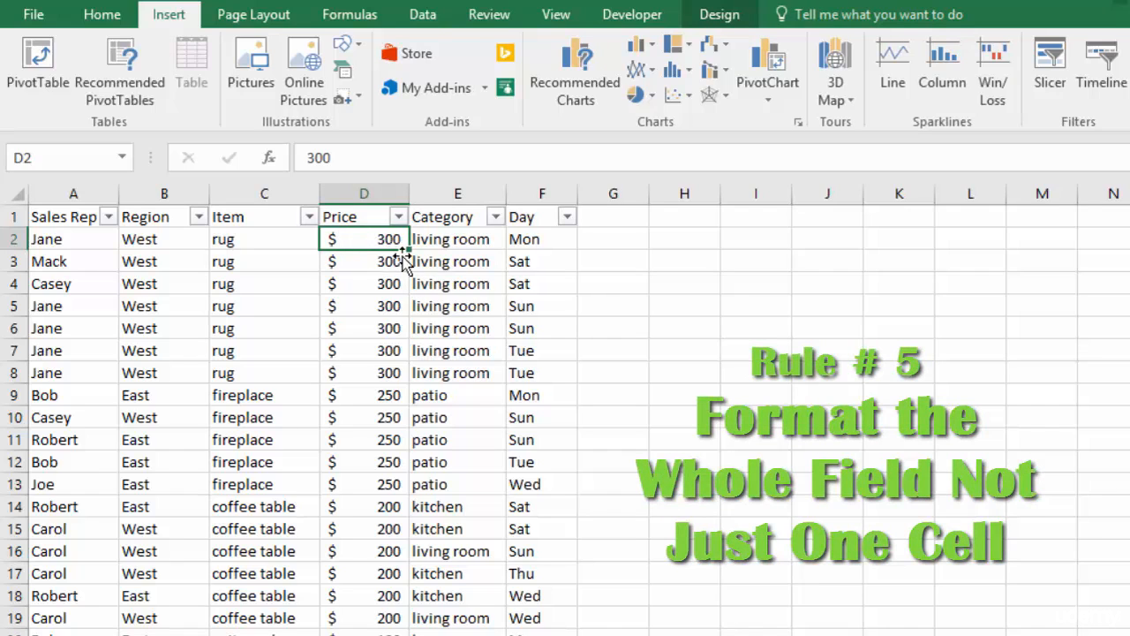
key(ctrl+Home)
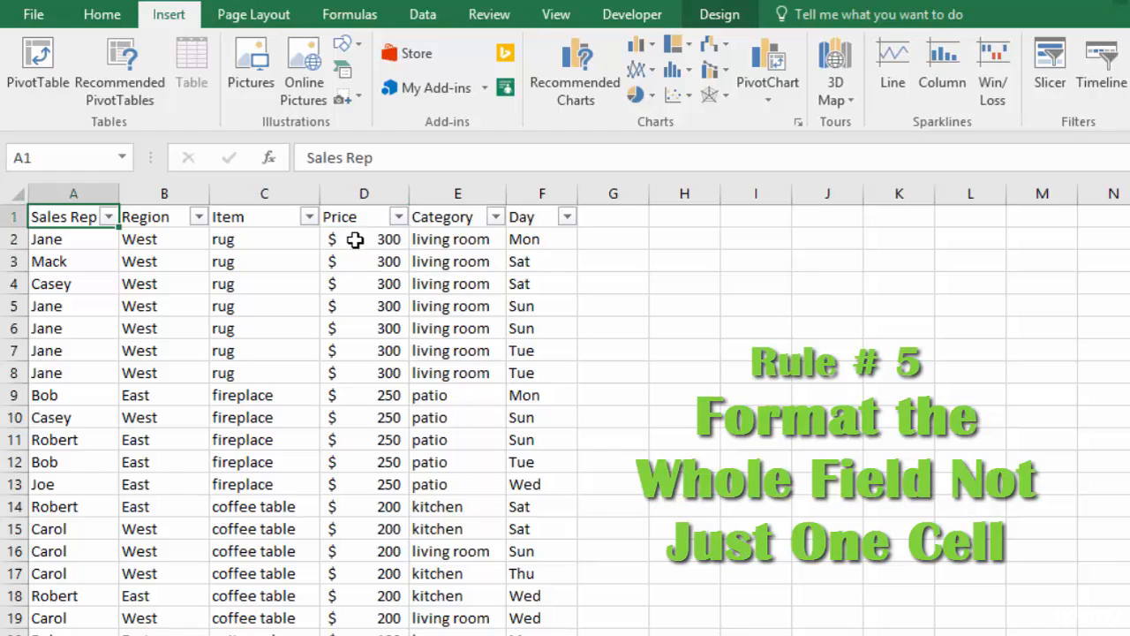
click(356, 240)
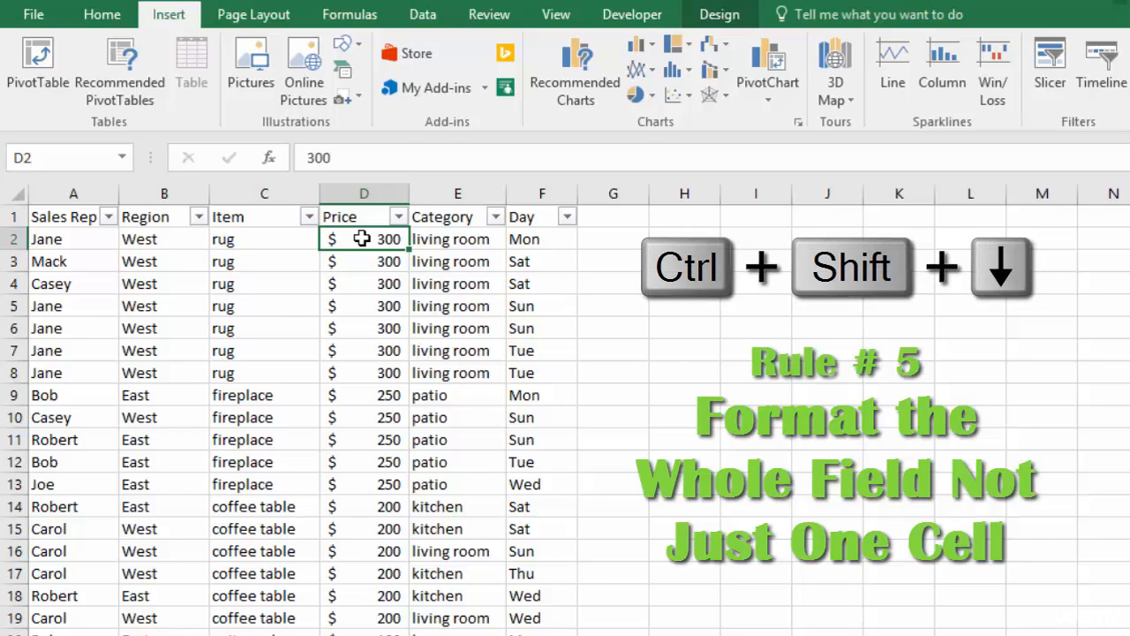
key(ctrl+shift+Down)
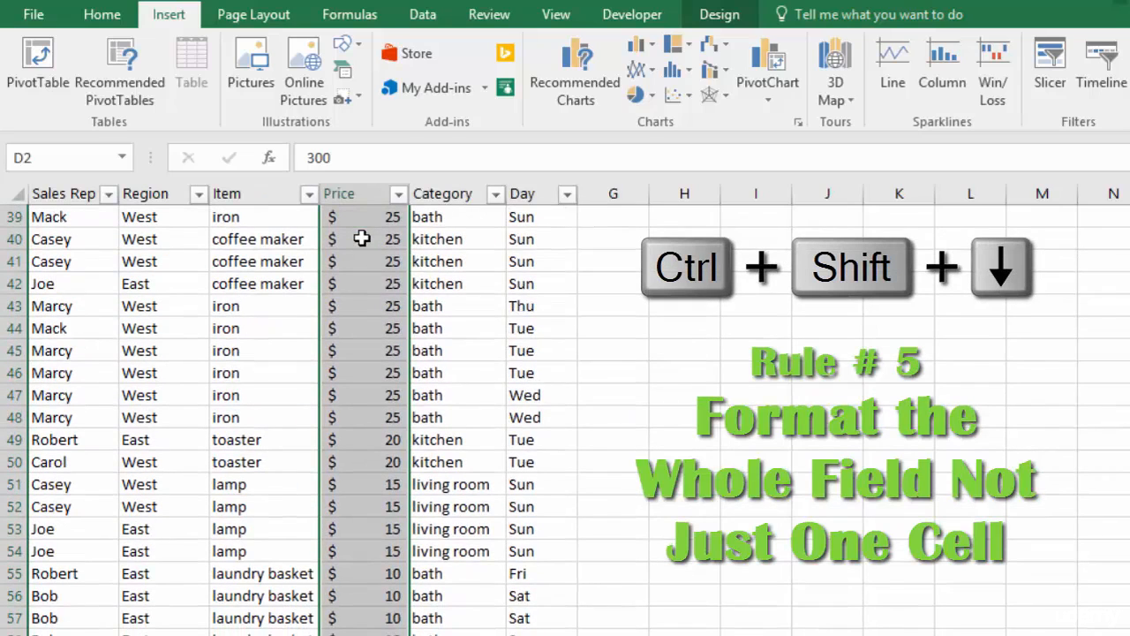
scroll(653, 585, down, 6)
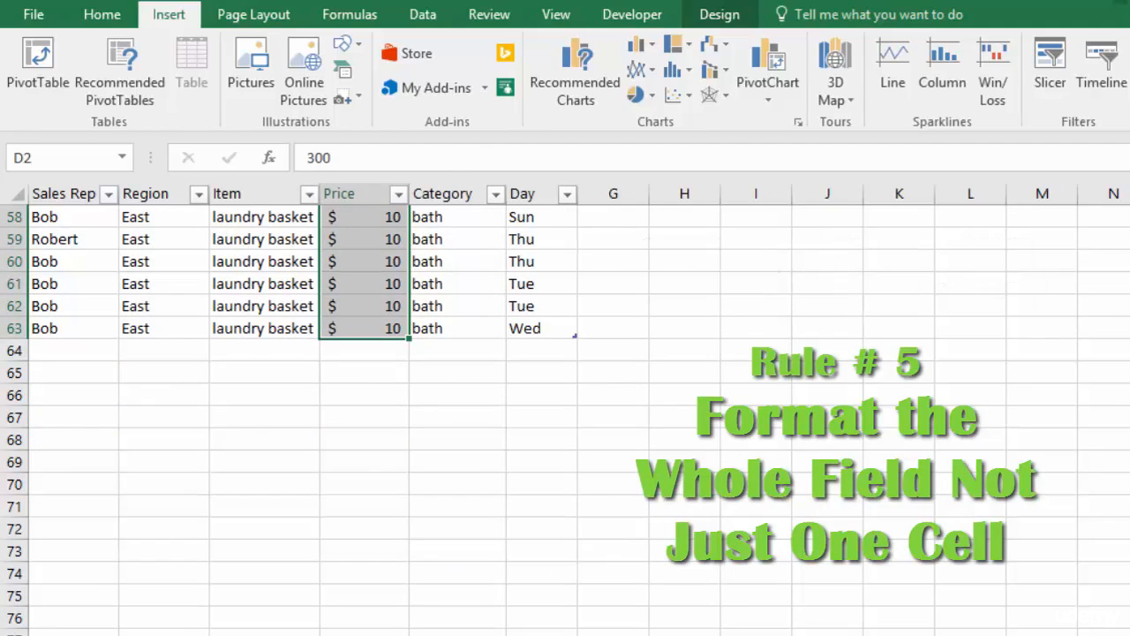
scroll(565, 410, up, 19)
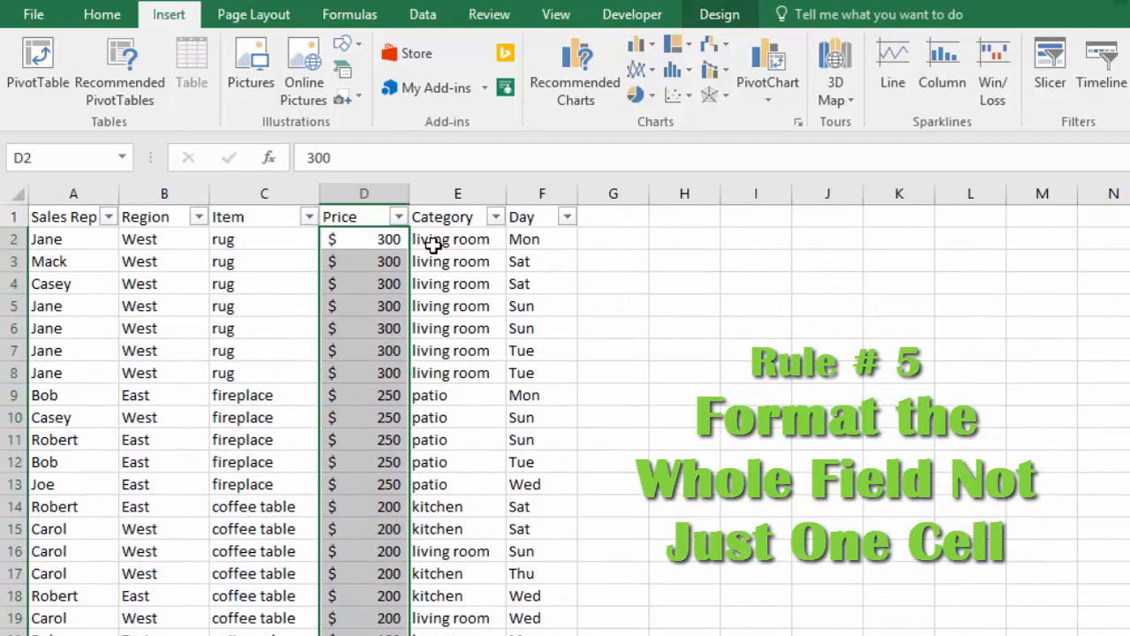
click(102, 18)
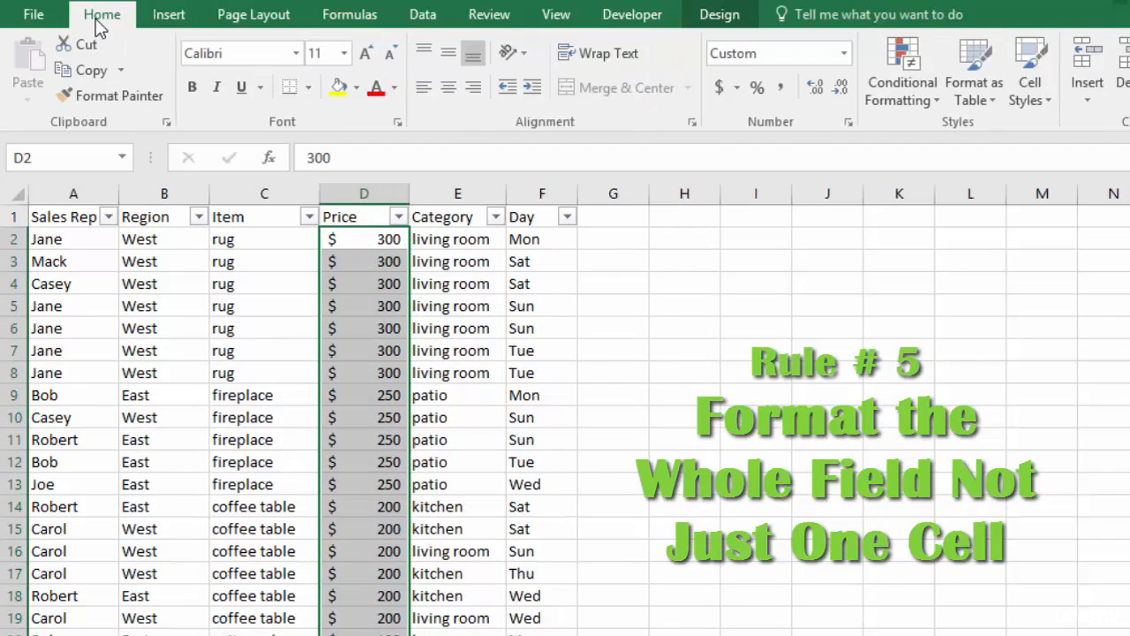
click(845, 55)
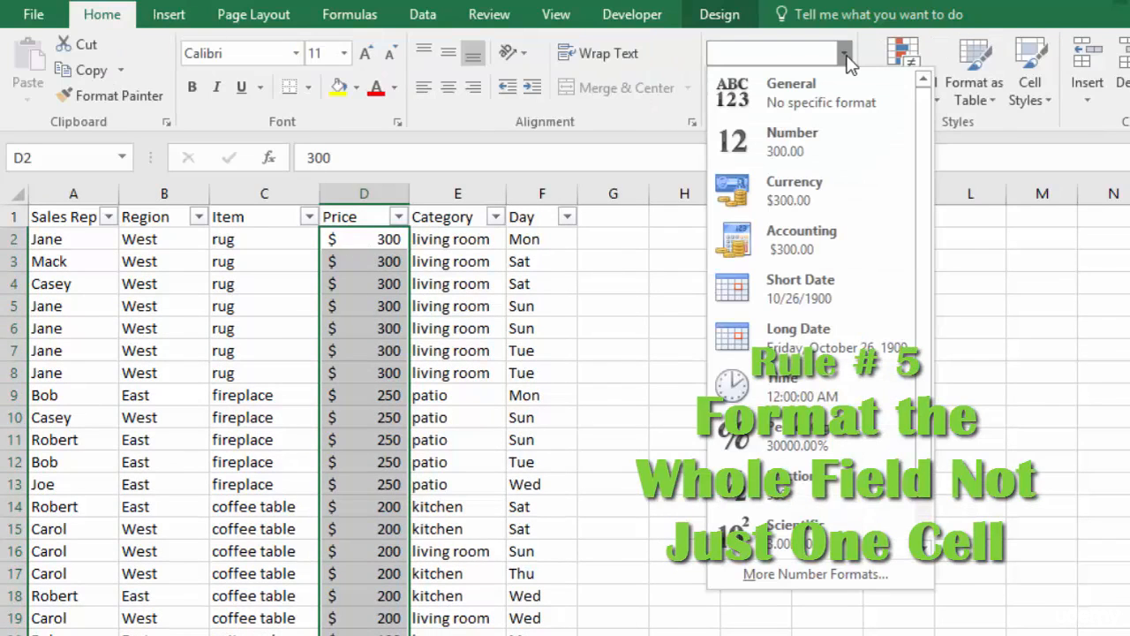
click(794, 189)
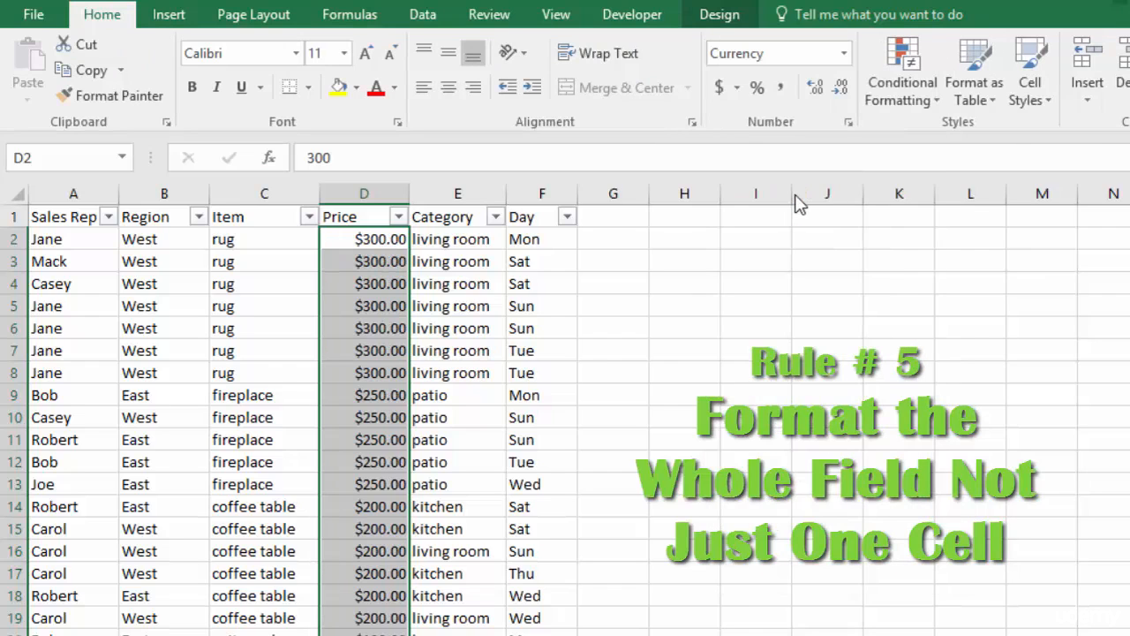
click(840, 87)
click(840, 87)
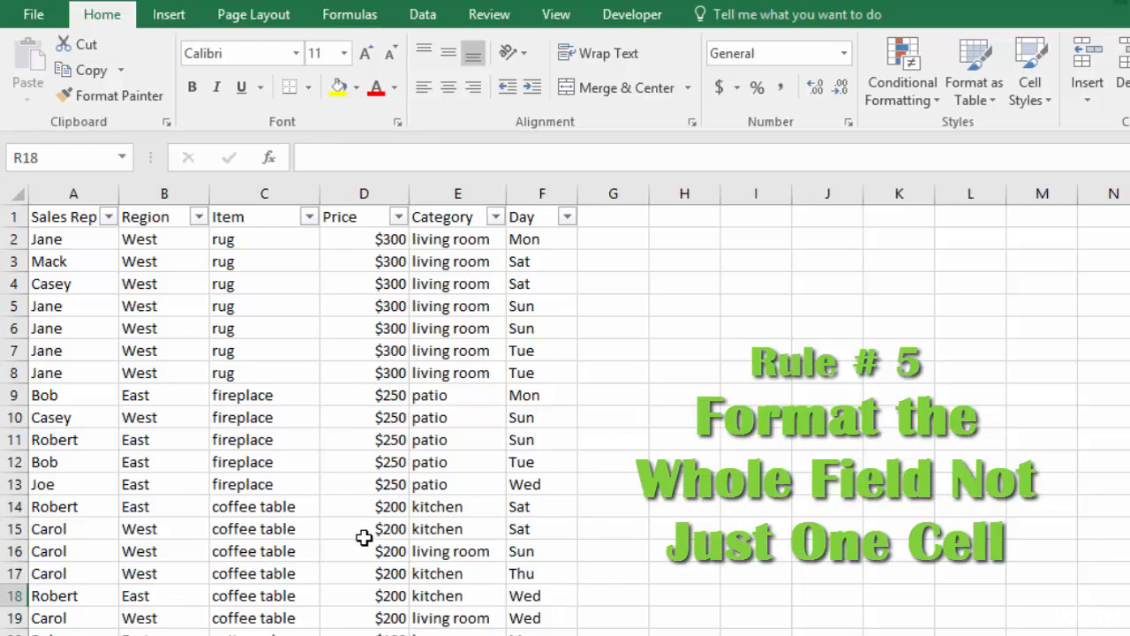
Insert an empty row above row 13 of the sales table and enter a price of 200 in it
right_click(14, 484)
click(70, 310)
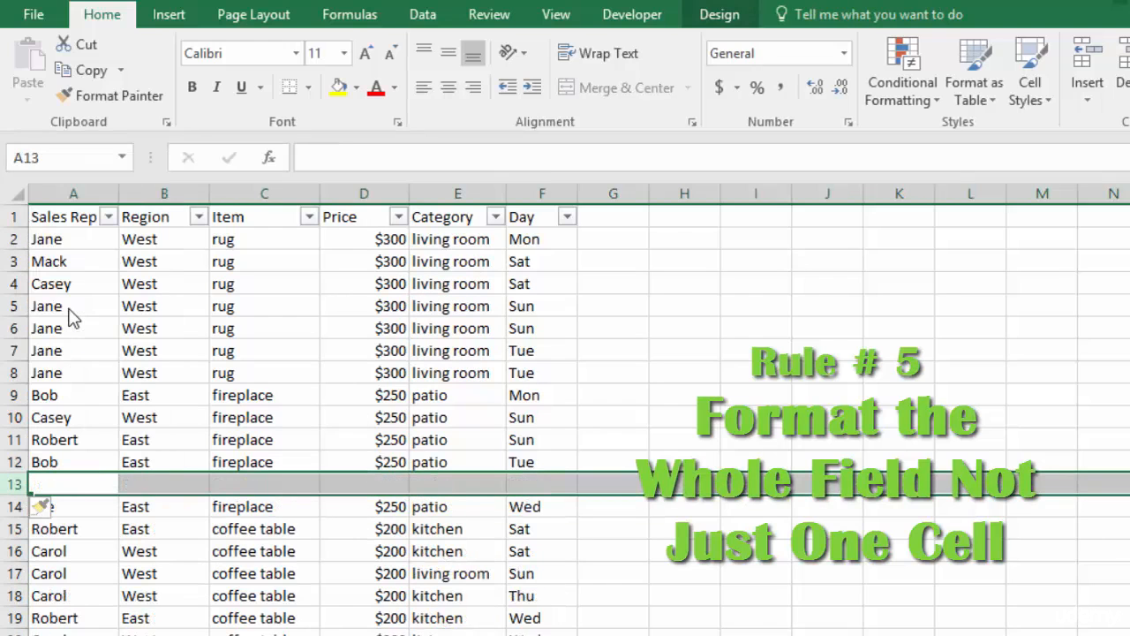
click(385, 484)
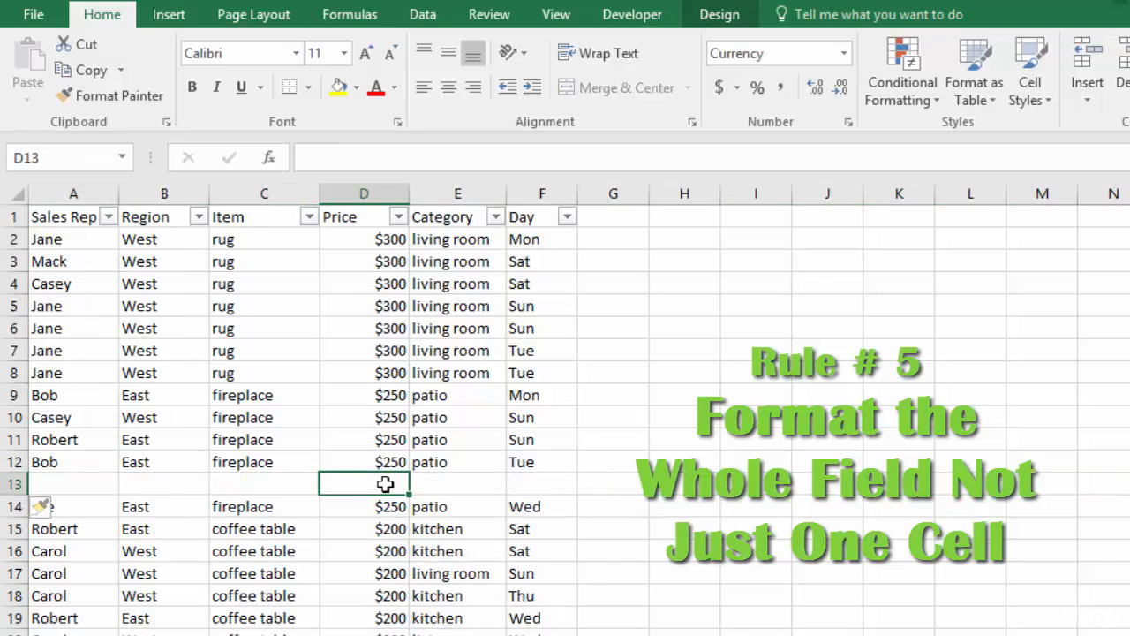
text(25)
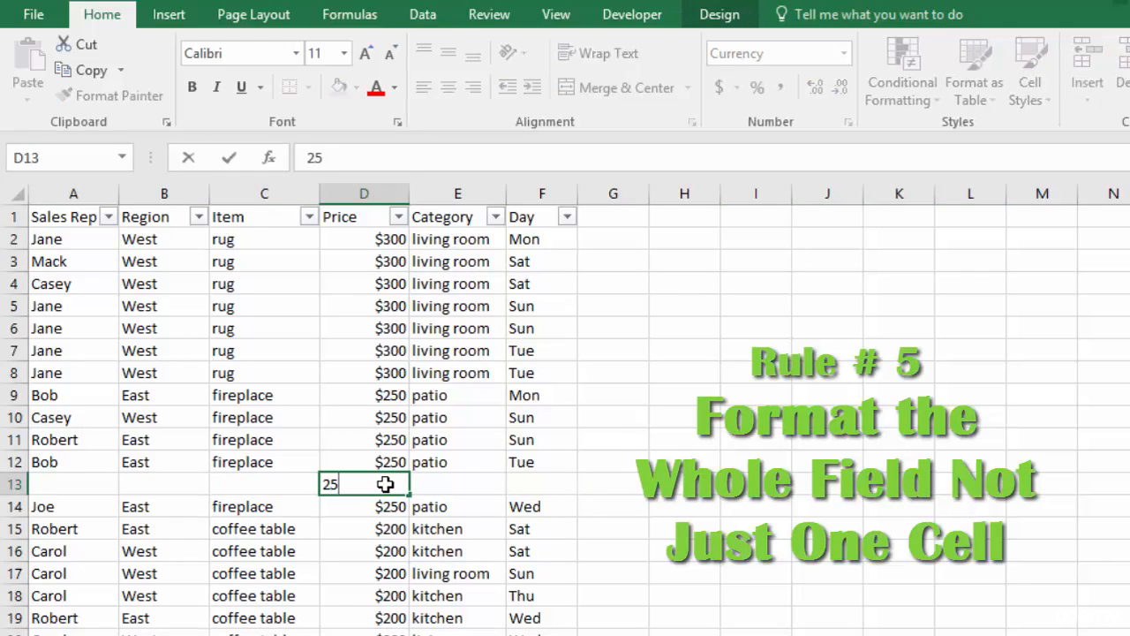
key(BackSpace)
text(00)
key(Return)
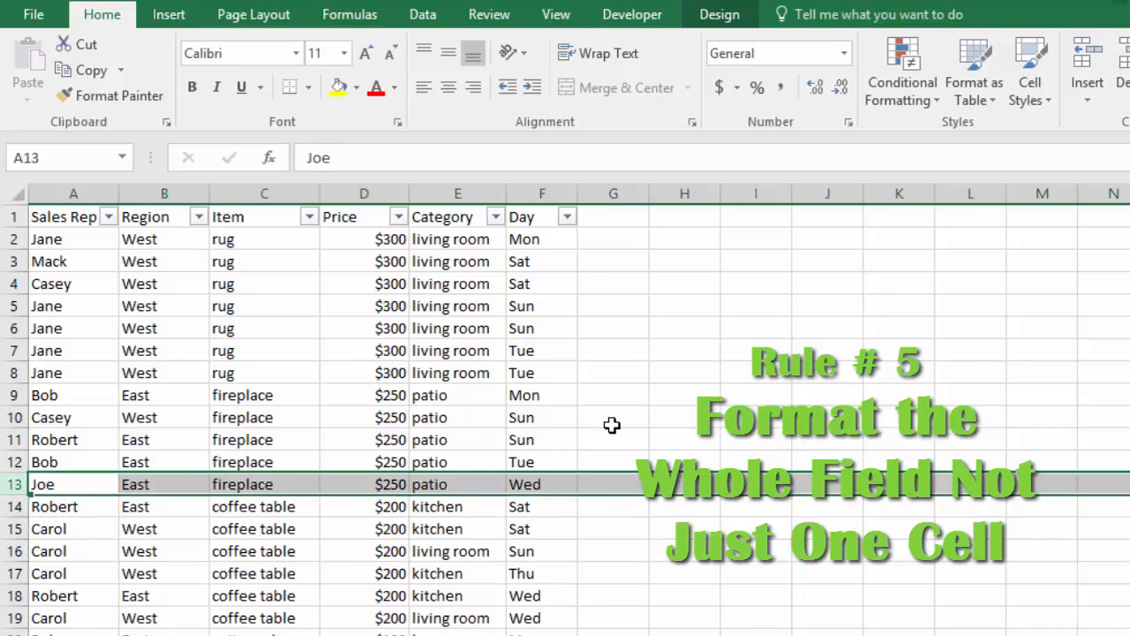
Create the recommended pivot table Sum of Price by Category from the sales table, starting from a cell in the Price column
drag(358, 241, 349, 485)
click(362, 241)
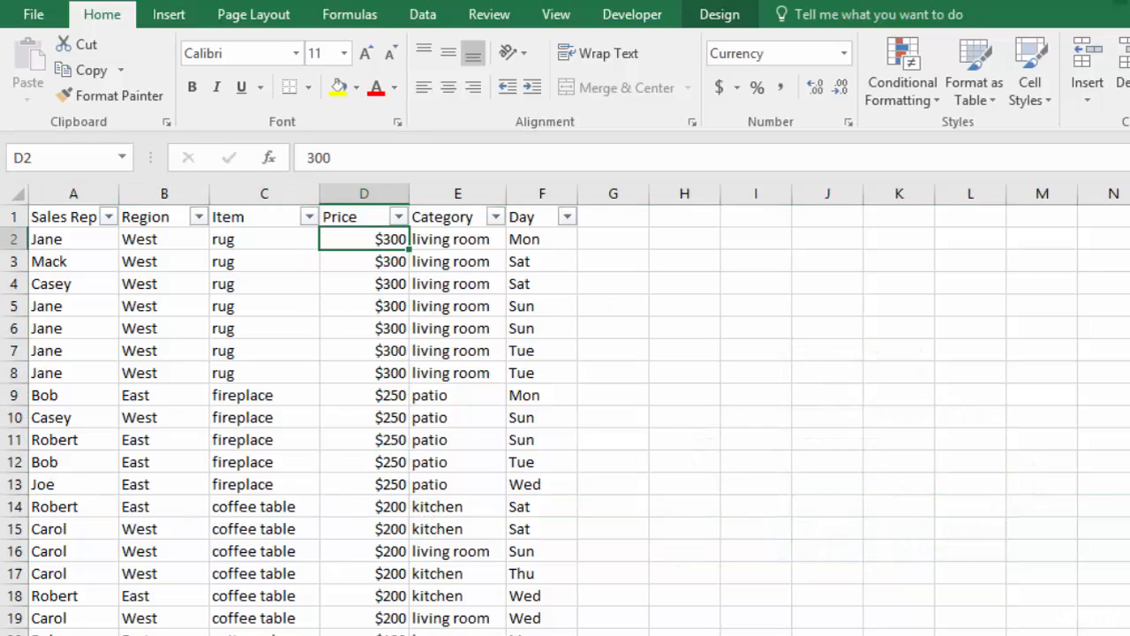
key(Down)
key(Down)
key(Down)
key(Down)
key(Down)
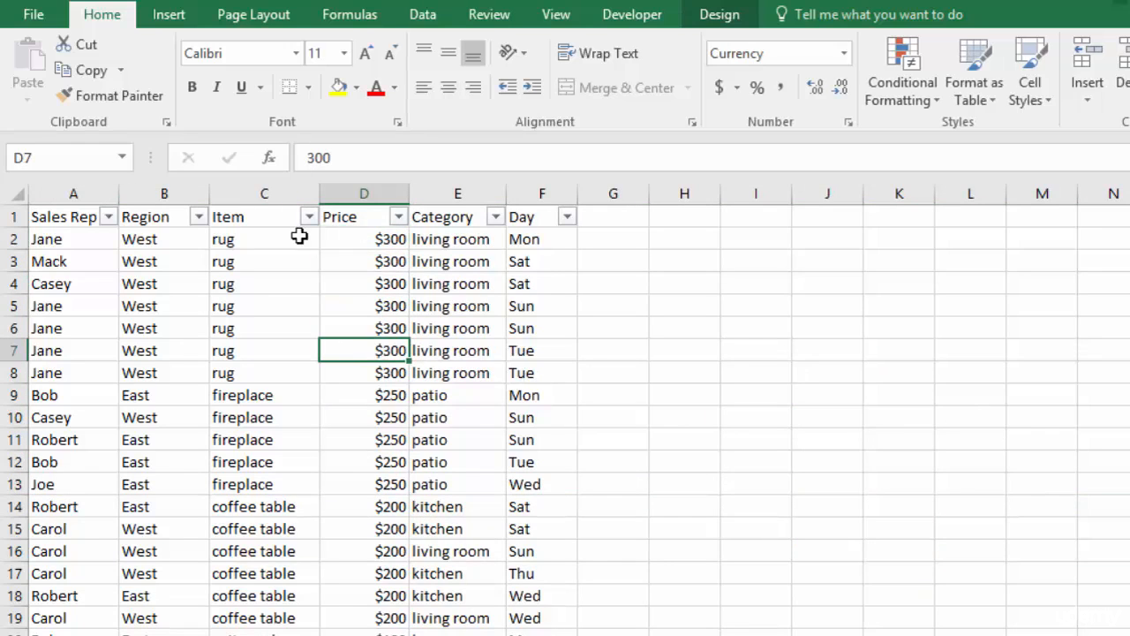
click(166, 21)
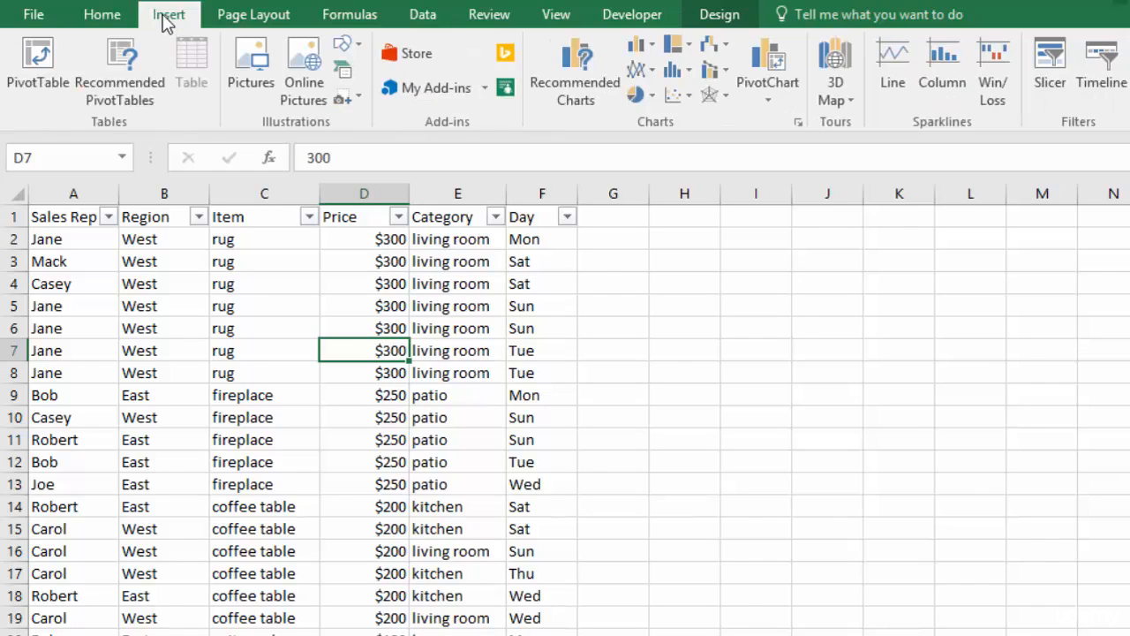
click(118, 64)
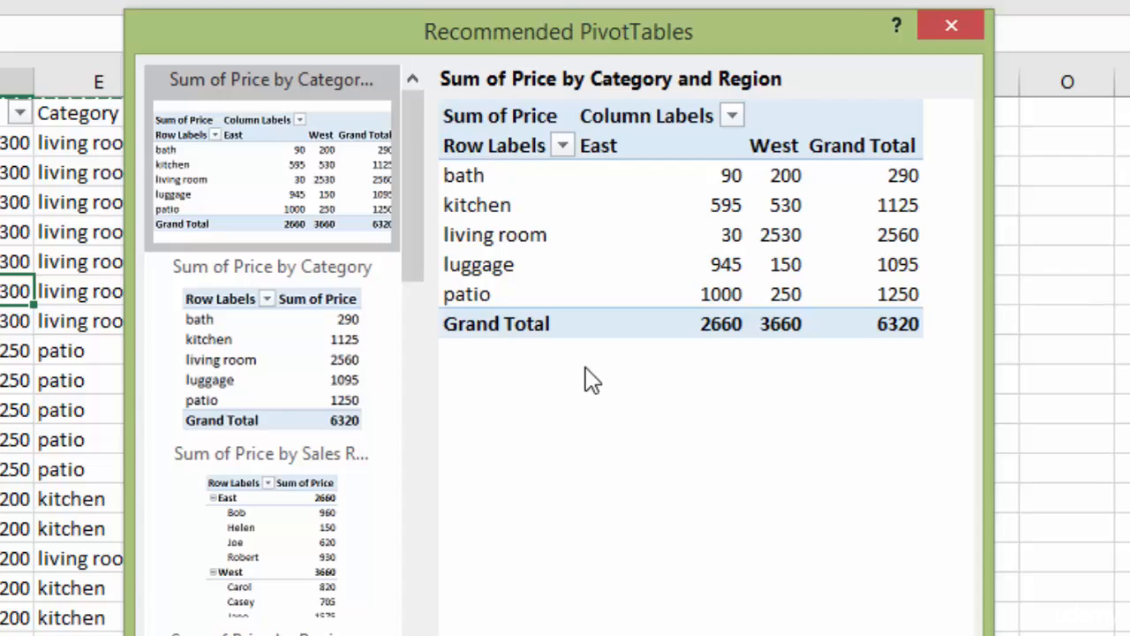
click(262, 347)
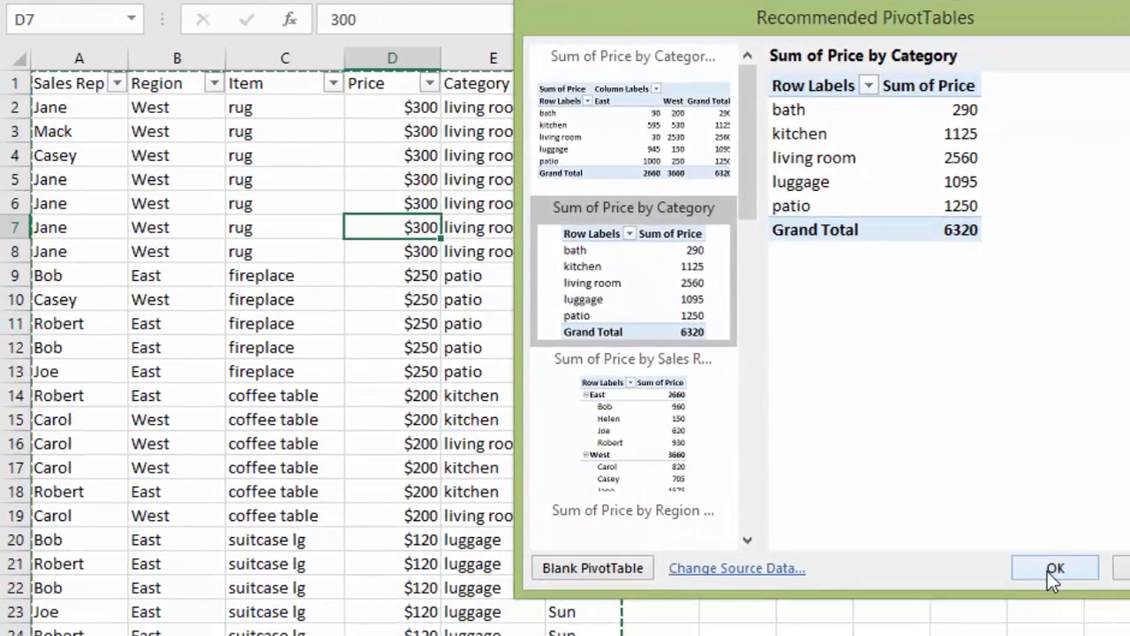
click(1026, 582)
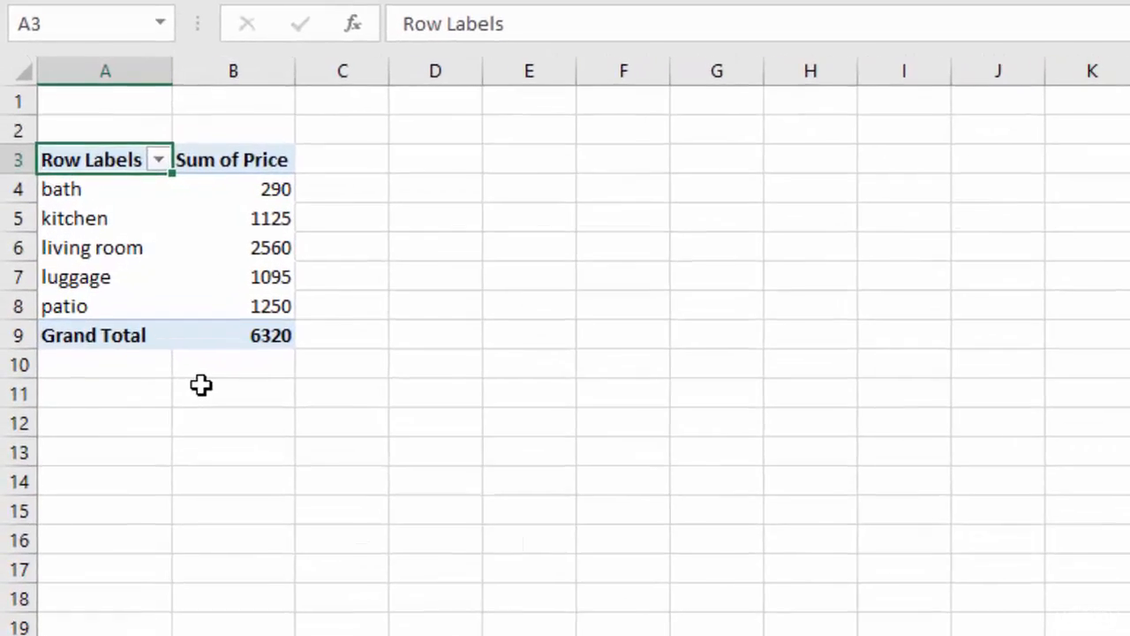
Sort the pivot table's Sum of Price values from largest to smallest
click(231, 189)
right_click(231, 189)
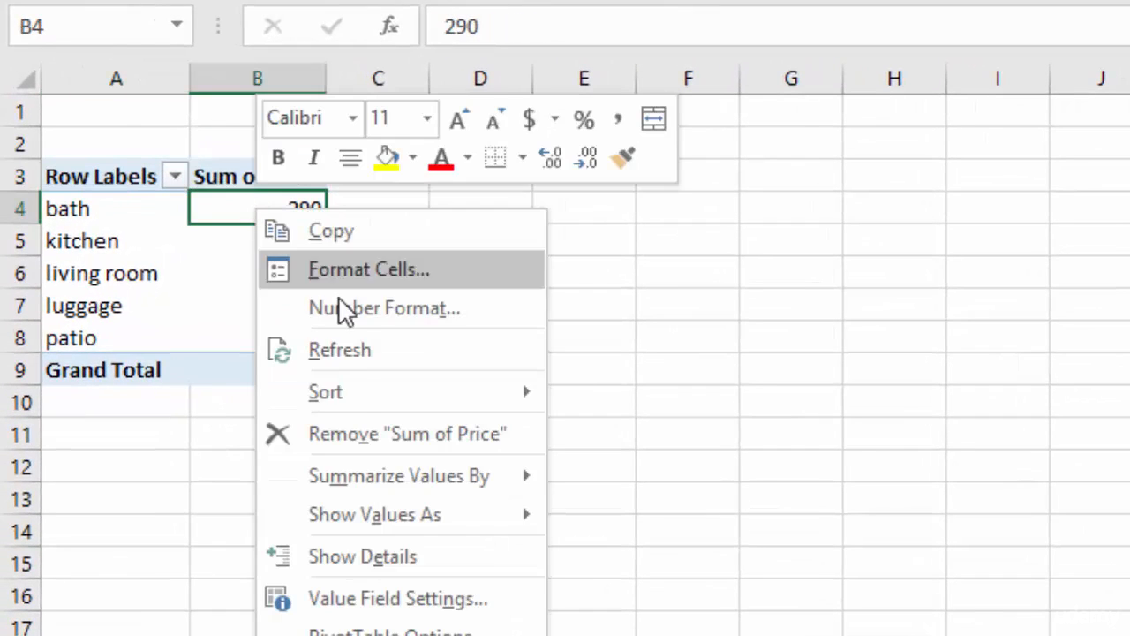
mouse_move(361, 395)
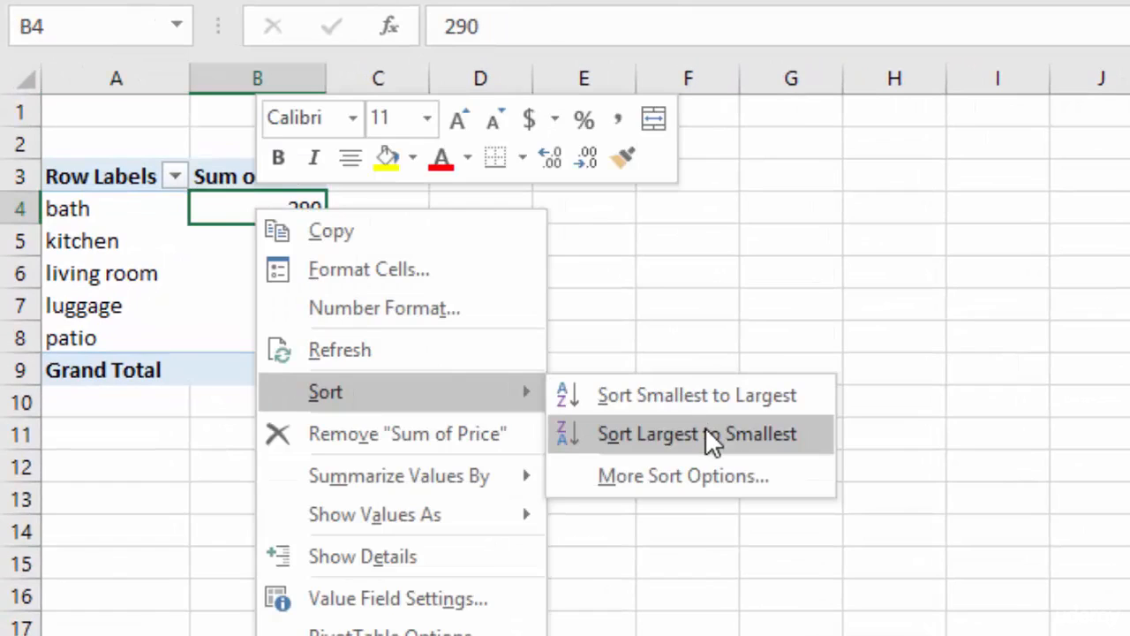
click(710, 437)
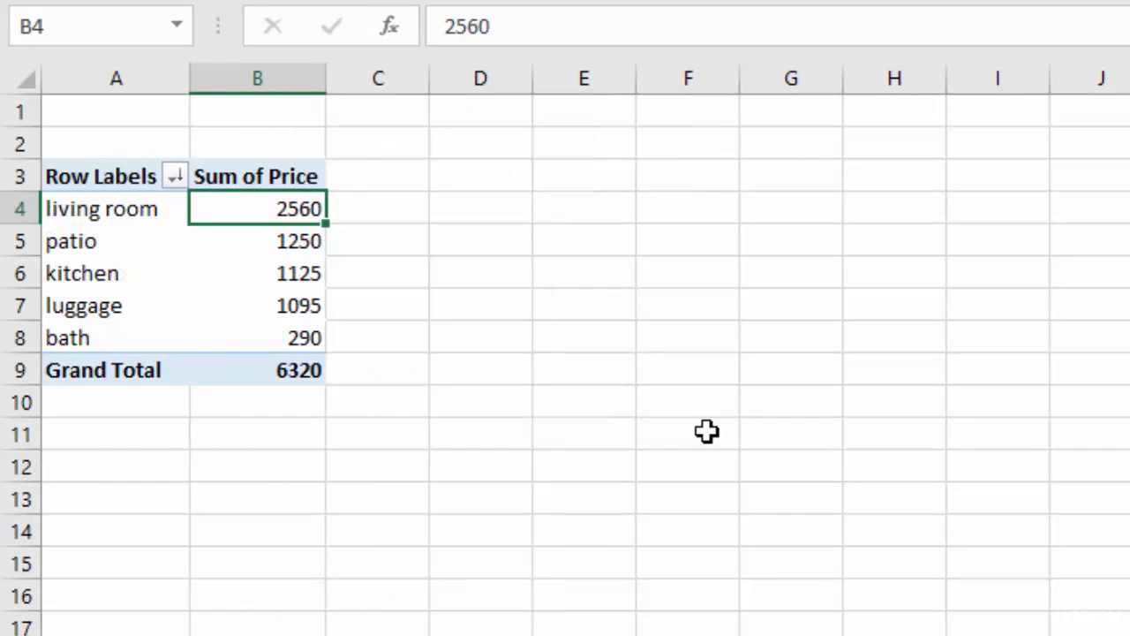